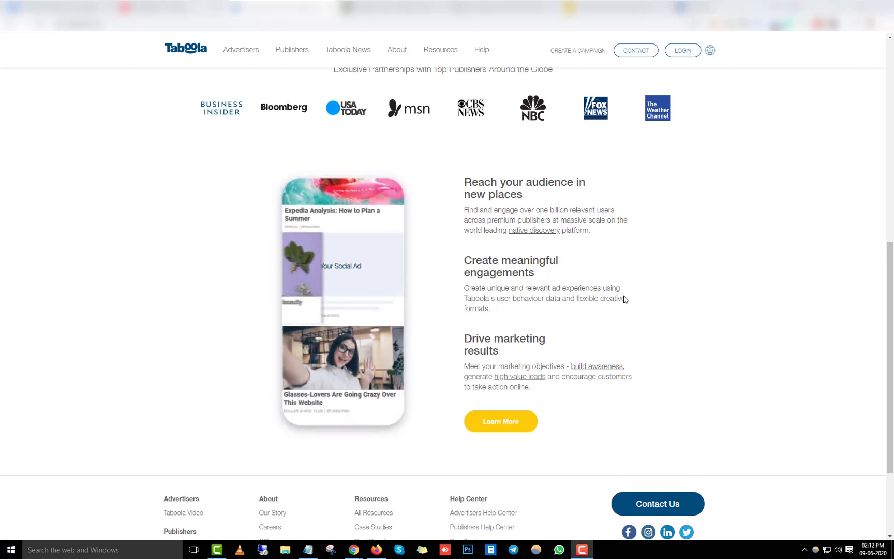
Submit the Taboola account details form with the country India and the option for not having a website selected.
left_click(165, 4)
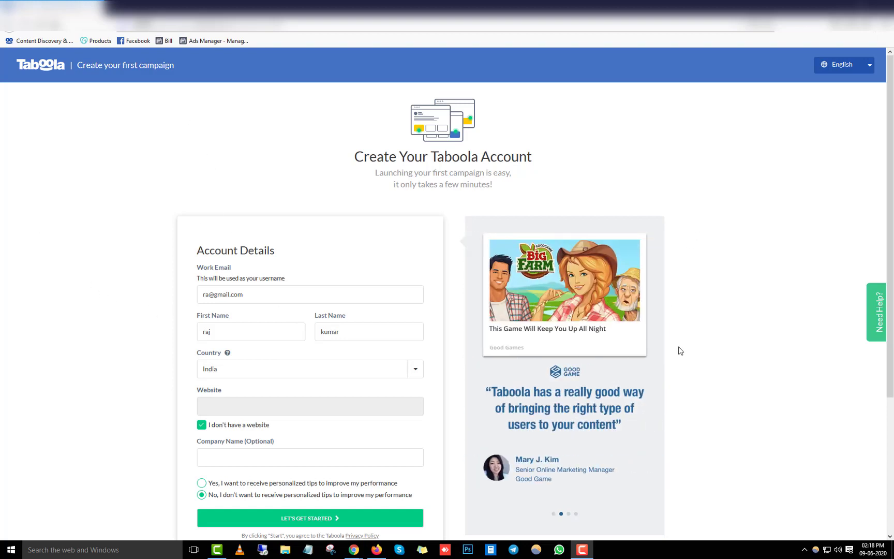
left_click(293, 296)
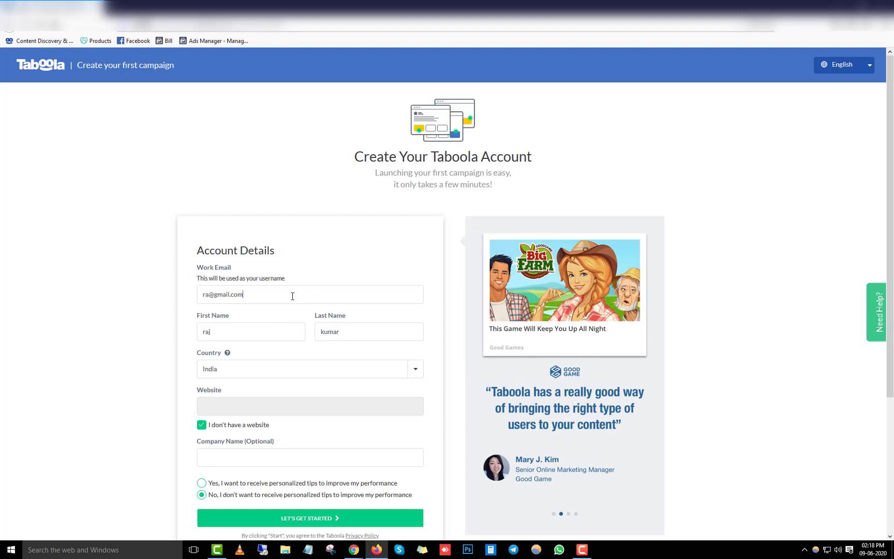
scroll(293, 295, "down", 2)
left_click(255, 237)
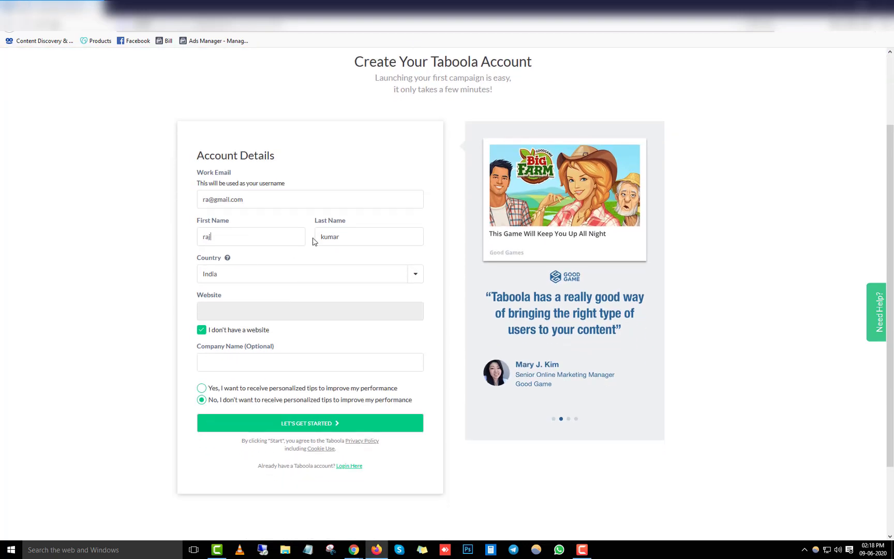
left_click(285, 278)
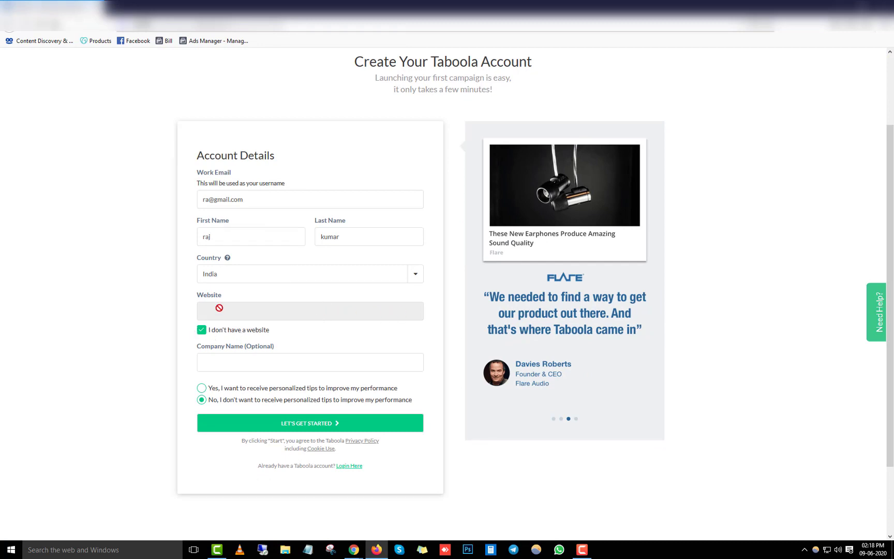
left_click(198, 335)
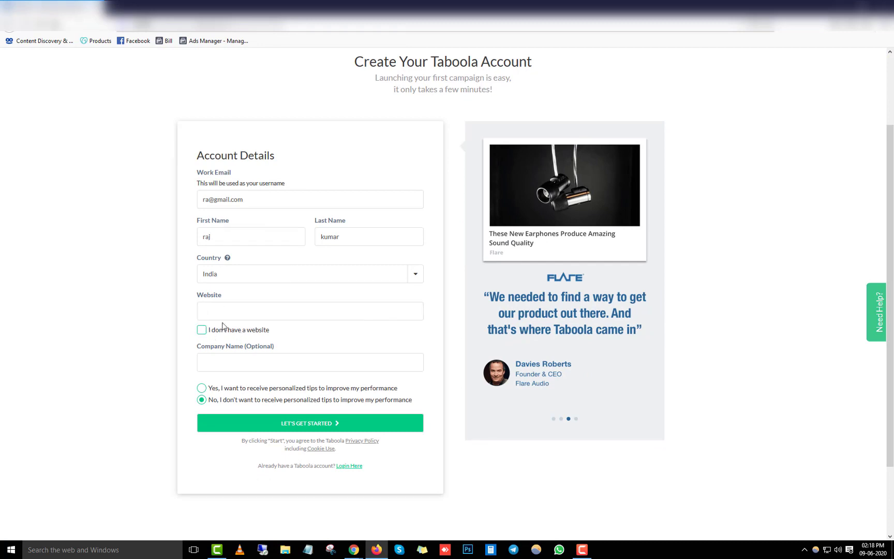
left_click(202, 330)
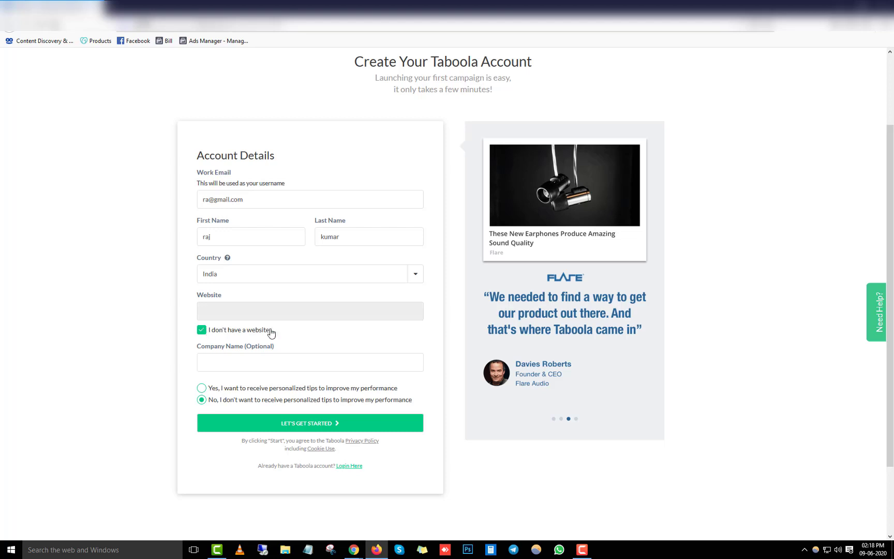
left_click(324, 424)
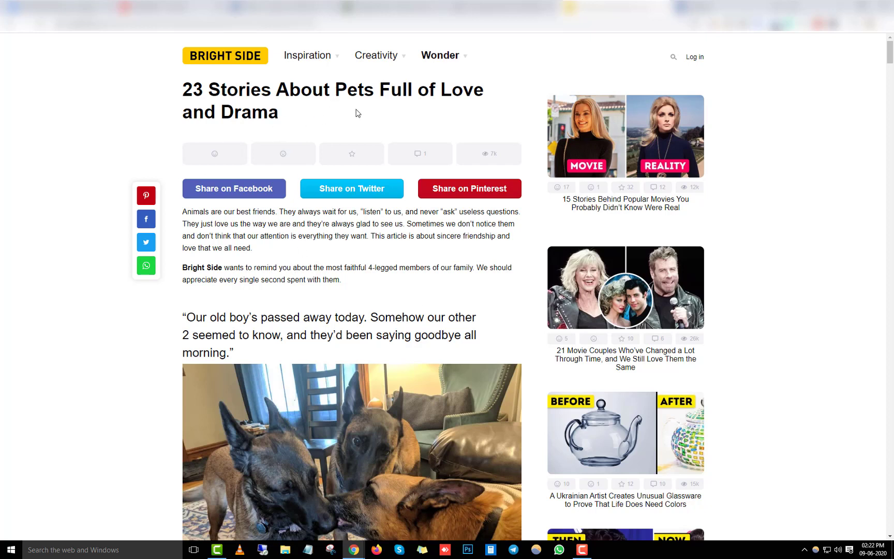
Copy the web address of the Bright Side article "23 Stories About Pets Full of Love and Drama" and look through the article.
left_click(244, 25)
right_click(244, 25)
left_click(272, 64)
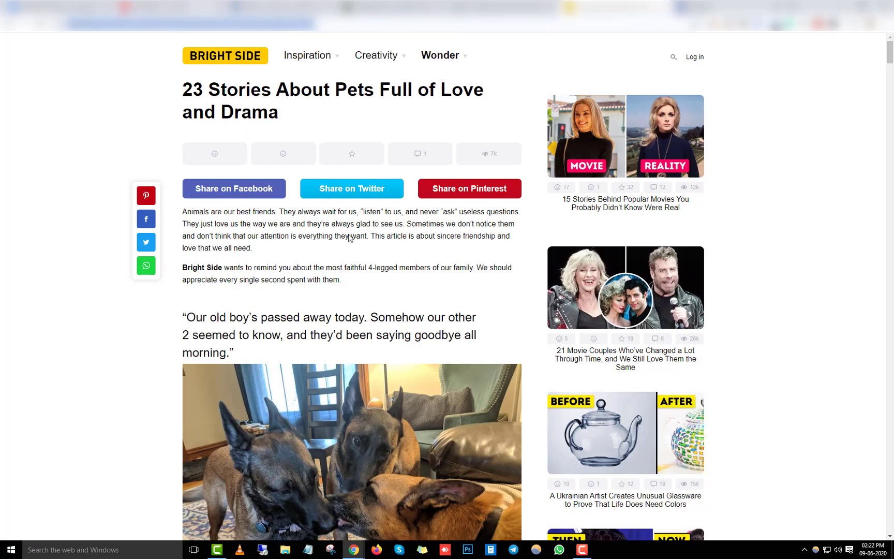
left_click(352, 282)
scroll(280, 318, "down", 15)
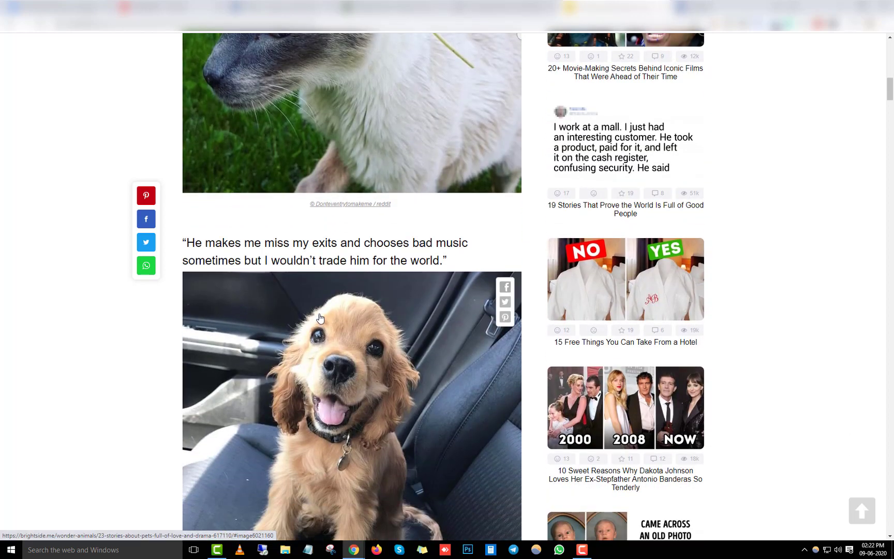
scroll(319, 317, "down", 6)
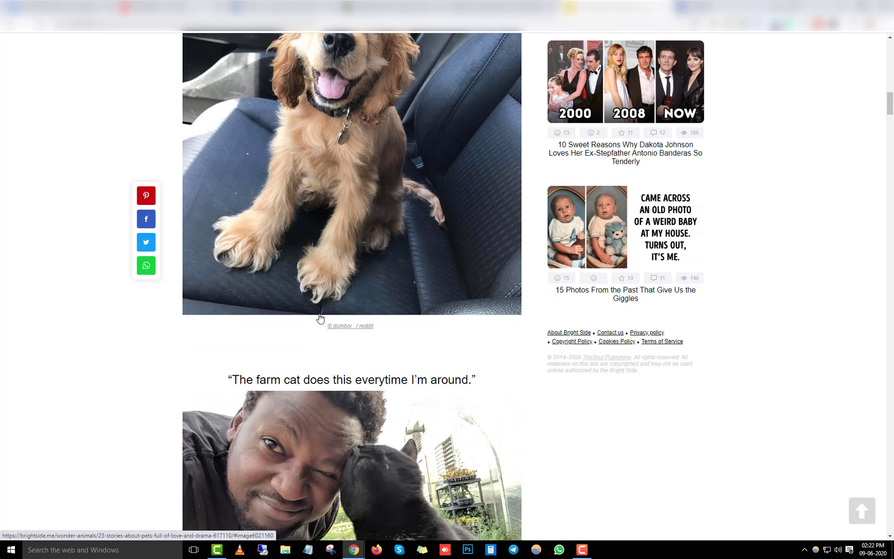
Return to the Taboola campaign setup and add the copied Bright Side article address as the landing page.
left_click(313, 7)
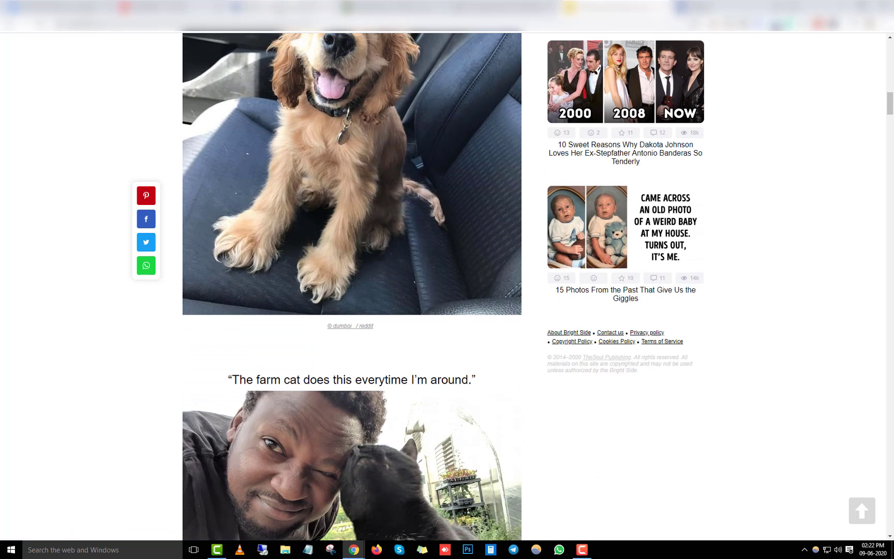
key("ctrl+Tab")
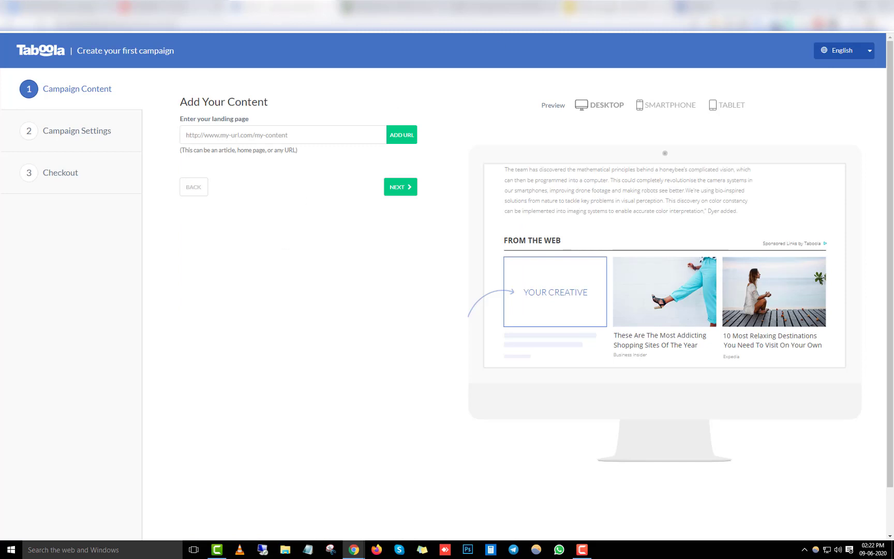
key("ctrl+shift+Tab")
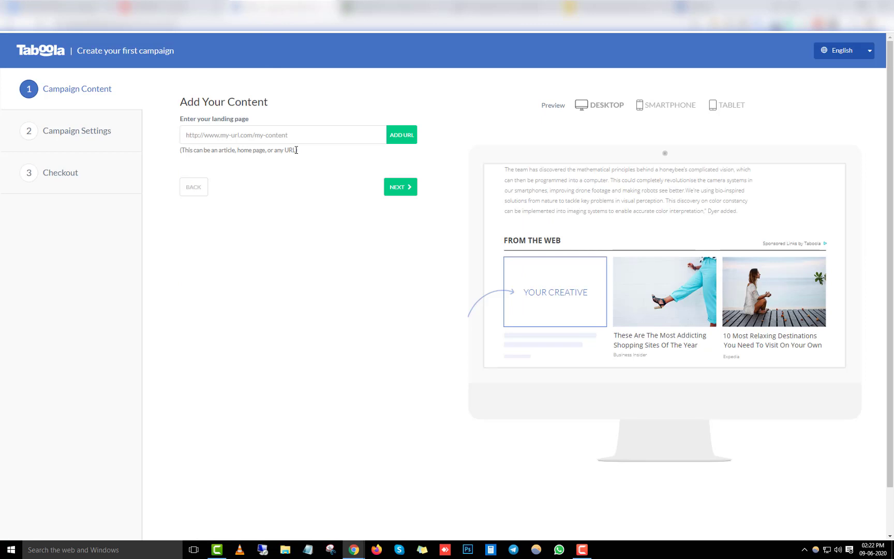
right_click(266, 138)
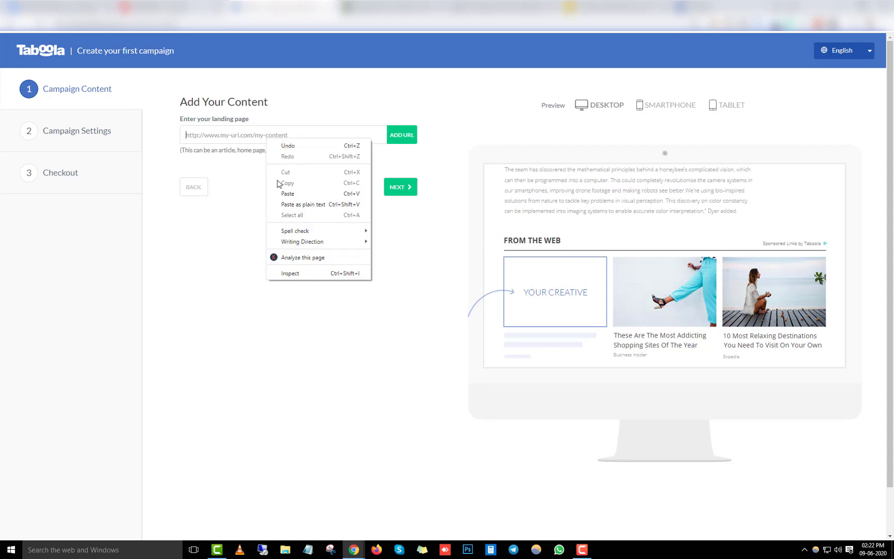
left_click(281, 192)
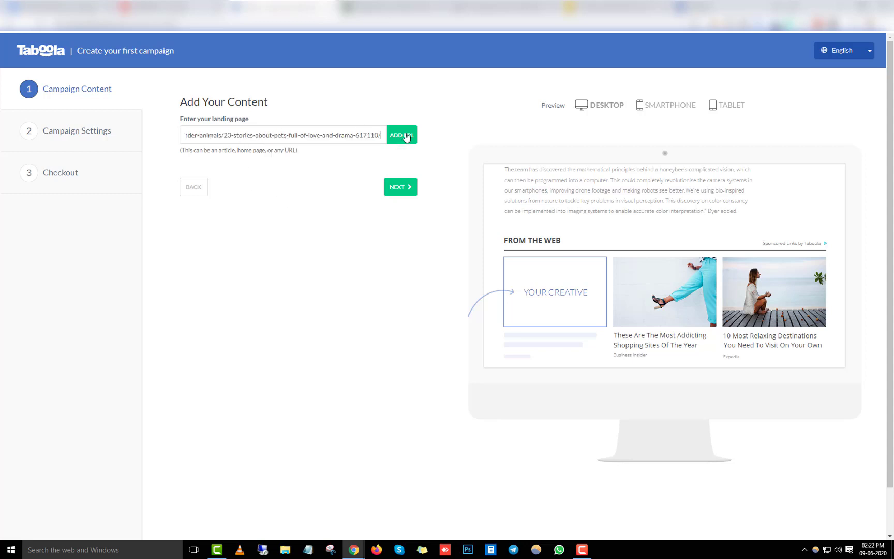
left_click(400, 141)
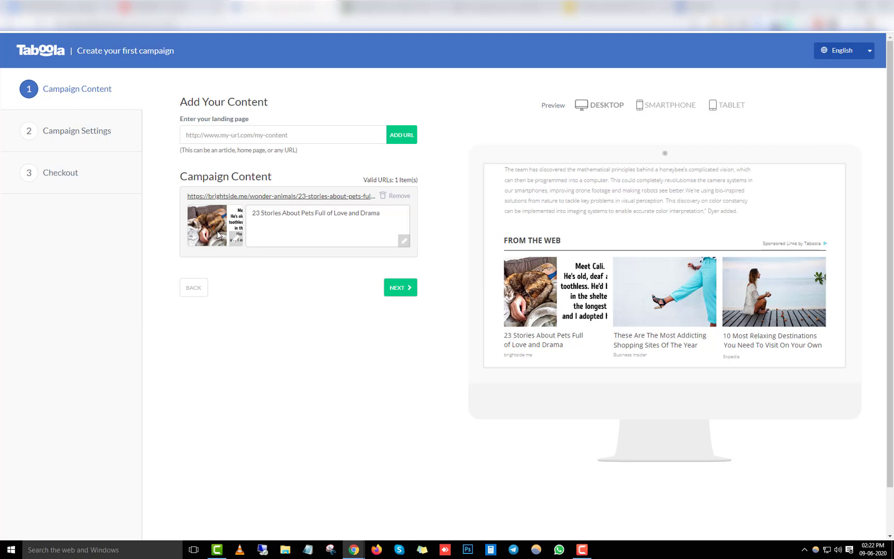
Accept the campaign content with its existing headline and set the campaign's marketing objective to Web Engagement.
left_click(261, 218)
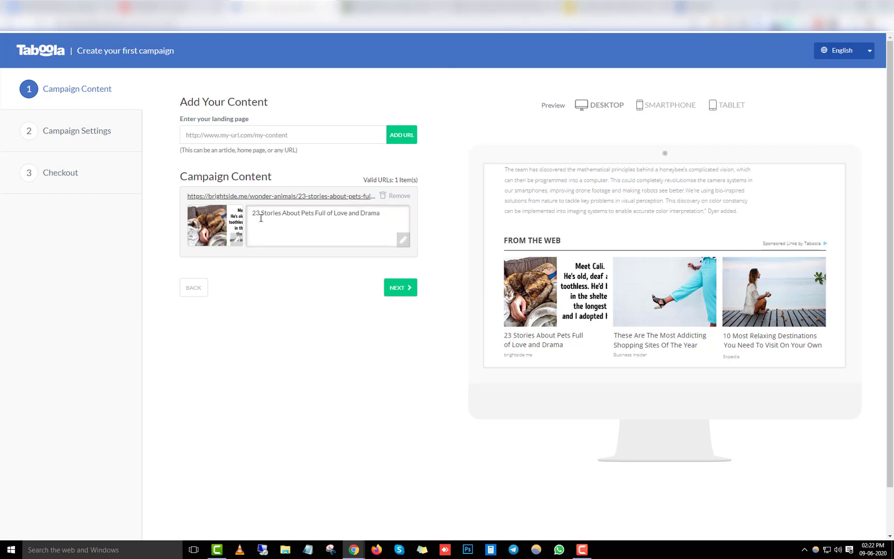
left_click(400, 289)
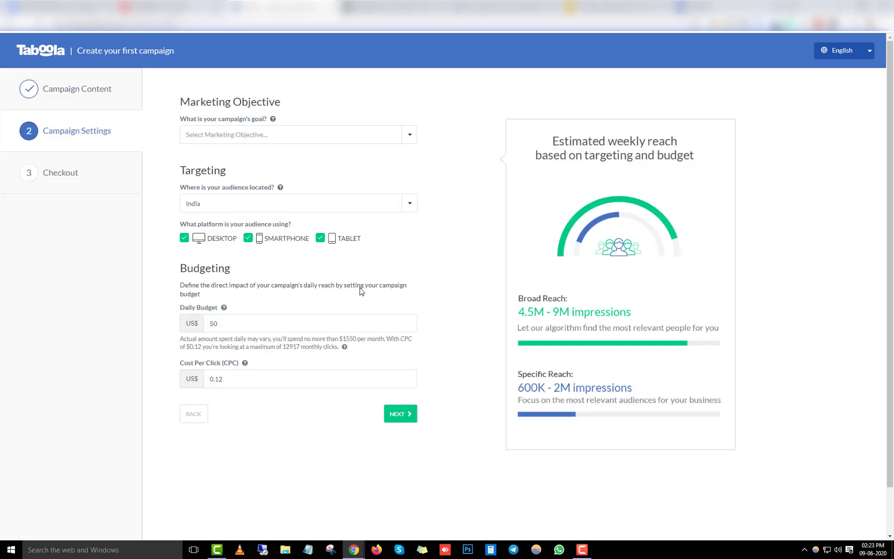
left_click(288, 135)
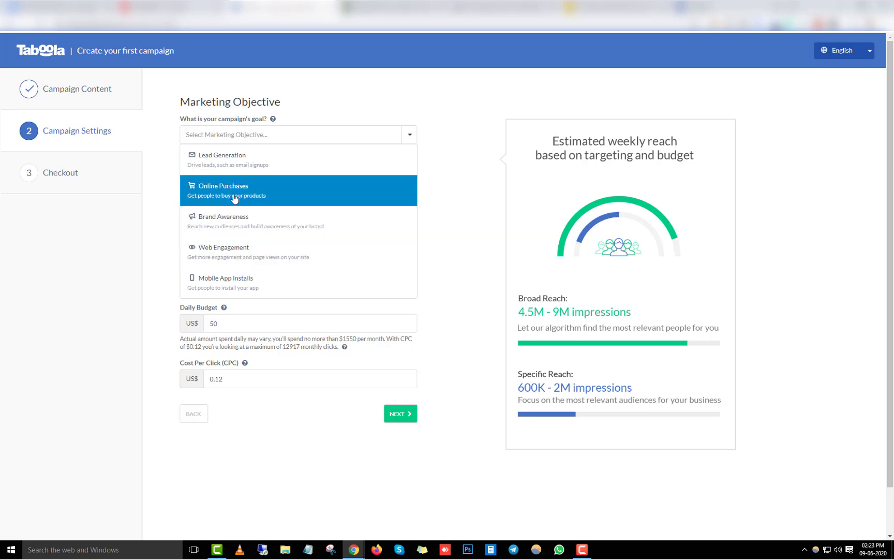
left_click(249, 251)
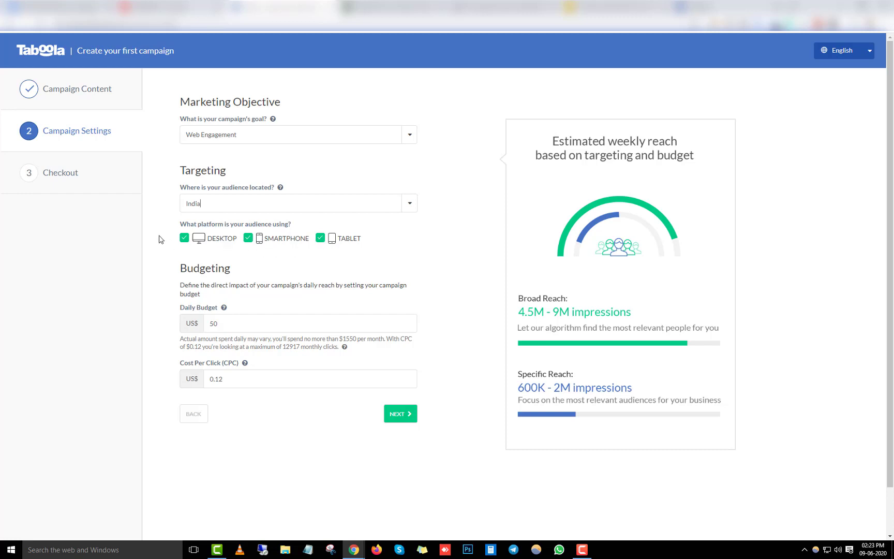
Set the campaign's daily budget to US$ 20 and proceed to checkout.
double_click(231, 321)
type("20")
scroll(311, 316, "down", 1)
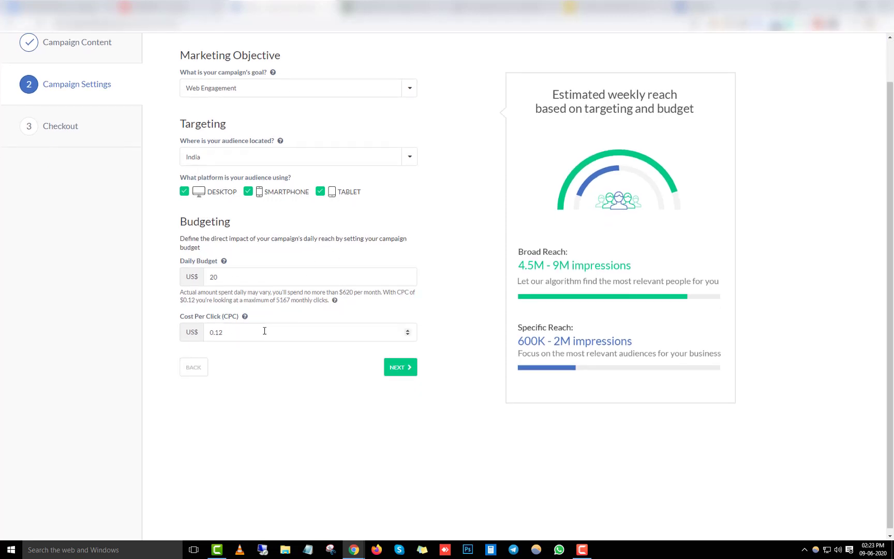
left_click(401, 369)
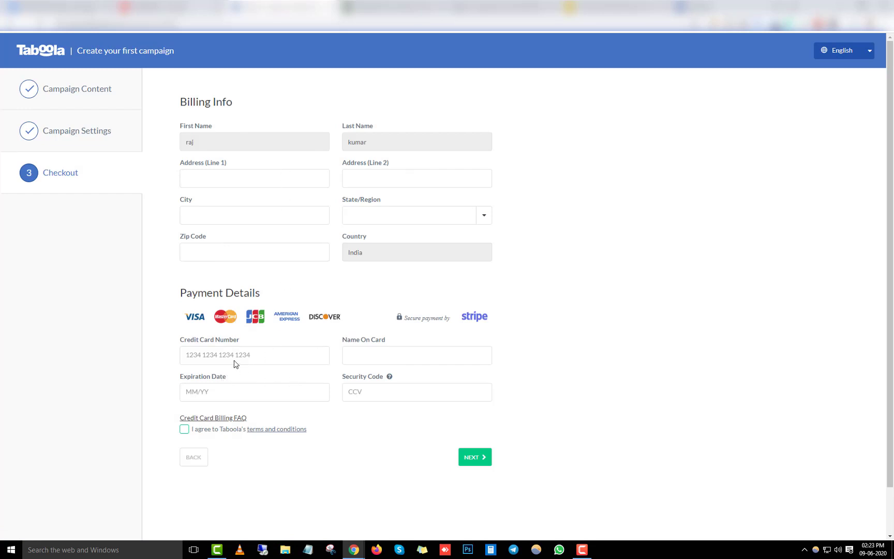
Enter the cardholder's name in the payment details.
left_click(260, 359)
left_click(386, 358)
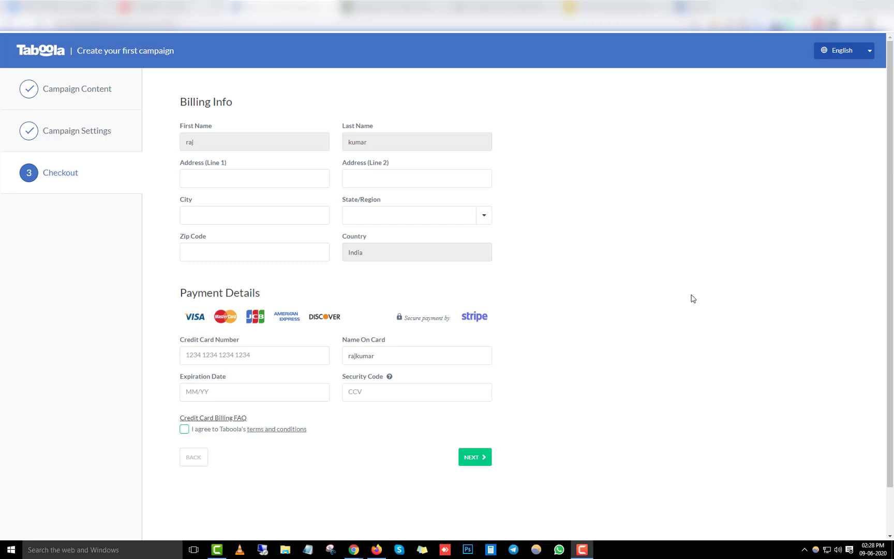
Switch to Firefox and review the Campaign Summary and Campaign Management pages of the existing Taboola Backstage account.
left_click(380, 553)
mouse_move(114, 186)
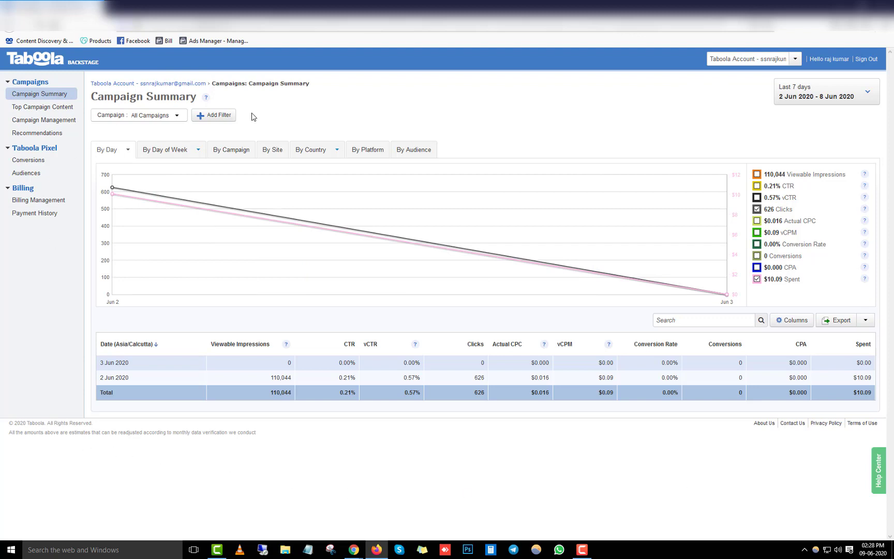
left_click(45, 124)
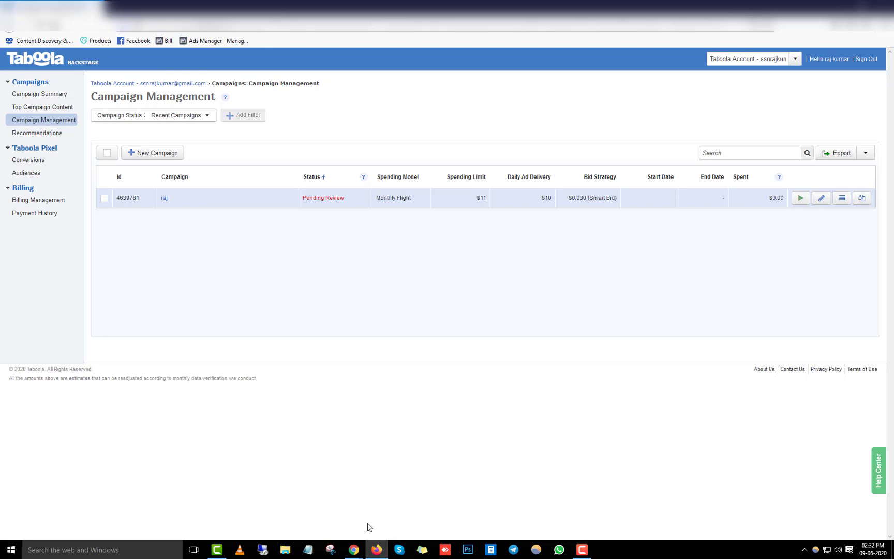
left_click(376, 551)
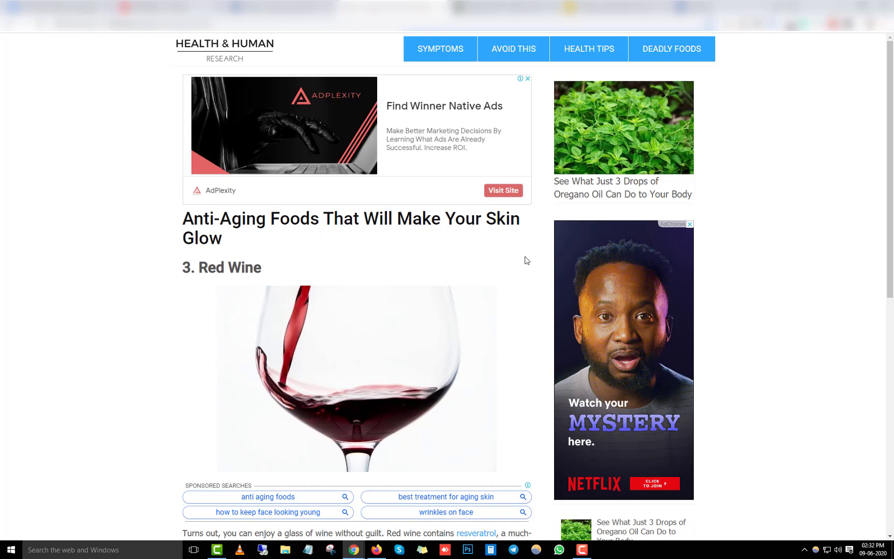
Examine the ad placements around the Health & Human Research article "Anti-Aging Foods That Will Make Your Skin Glow".
scroll(478, 290, "down", 3)
scroll(478, 291, "down", 3)
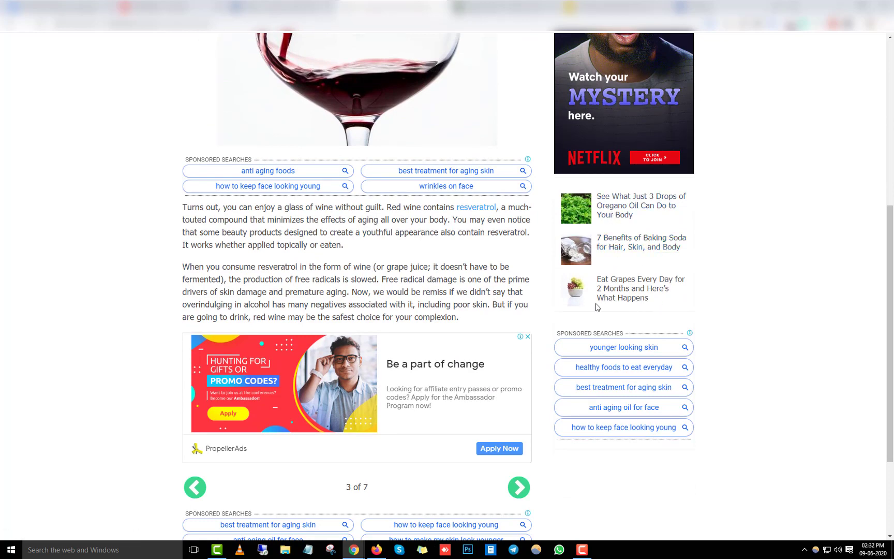
scroll(539, 303, "down", 3)
scroll(538, 306, "up", 9)
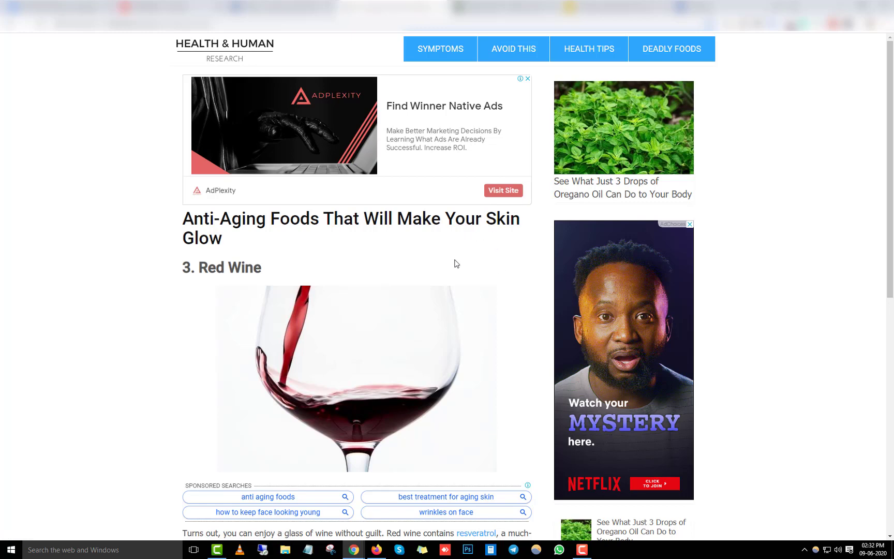
scroll(456, 264, "down", 2)
scroll(455, 268, "down", 7)
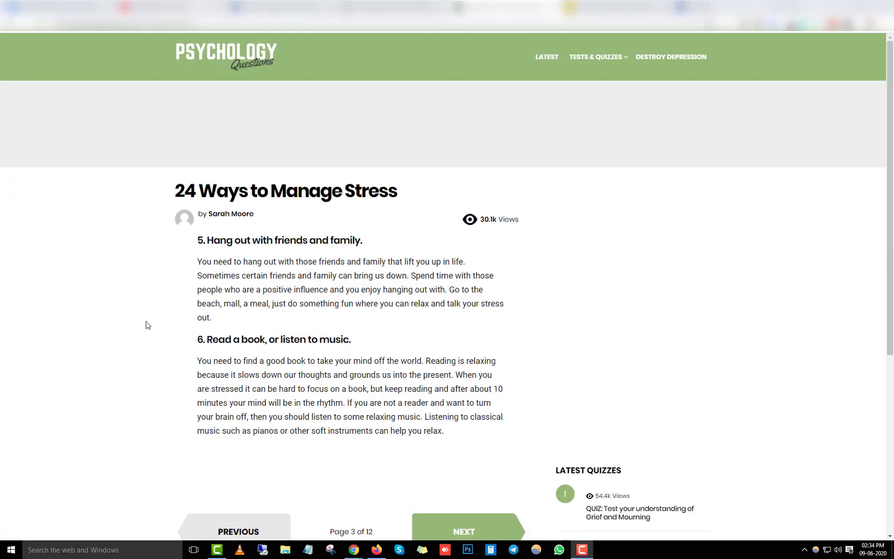
Examine the ad placements on the Psychology Questions home page and its "QUIZ: Do I Have Depression?" page.
left_click(237, 54)
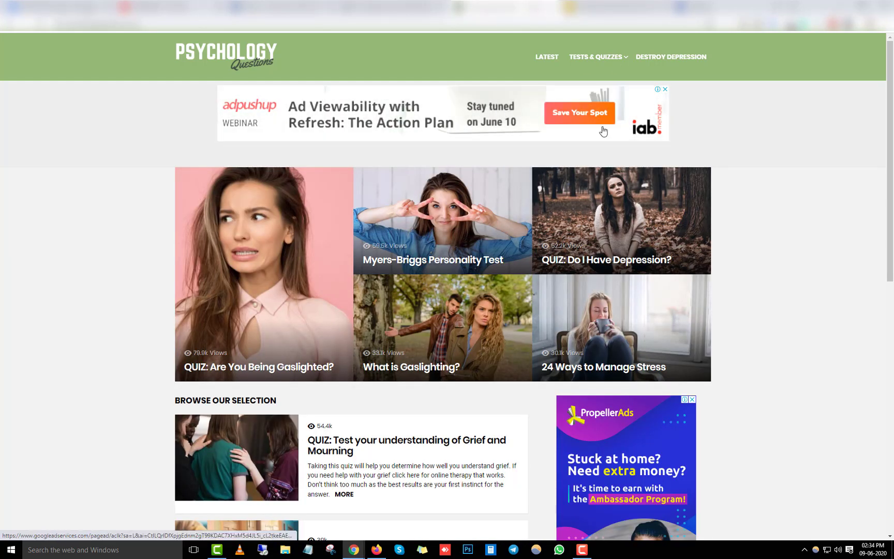
scroll(552, 143, "down", 3)
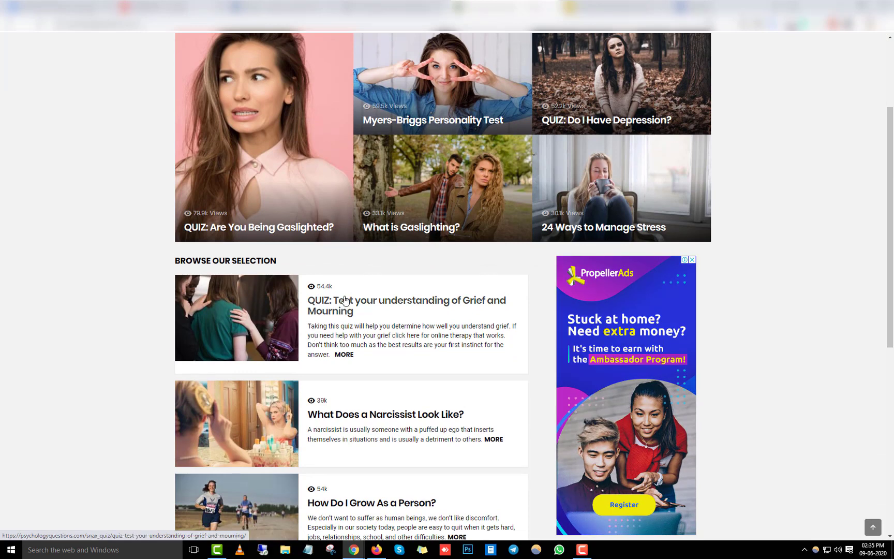
scroll(288, 240, "up", 2)
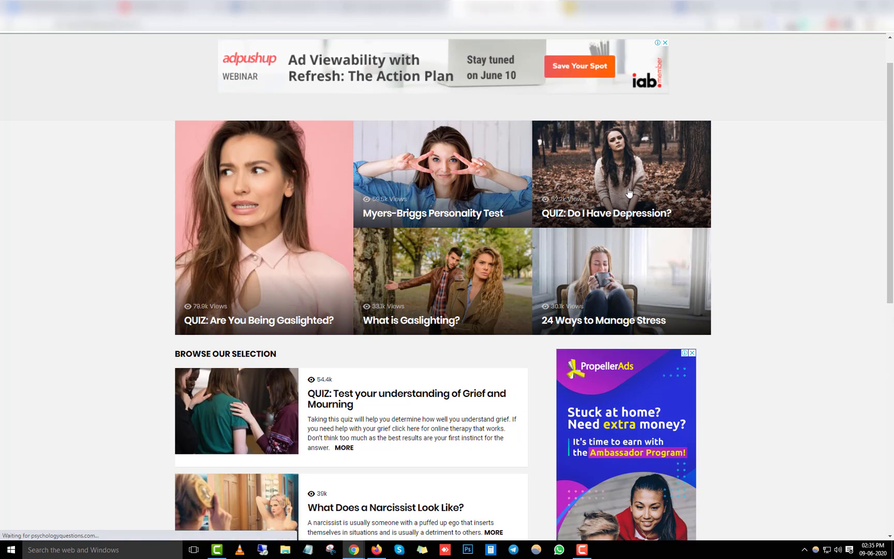
left_click(612, 201)
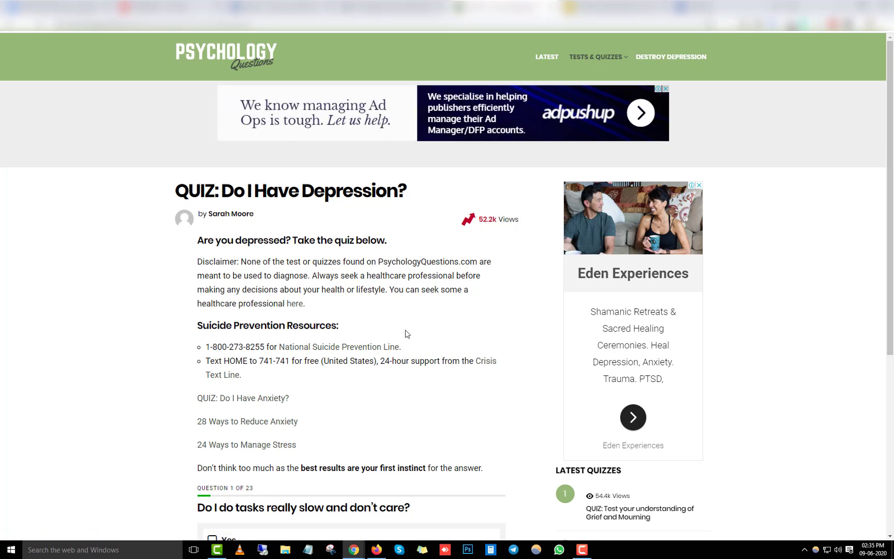
scroll(406, 334, "down", 5)
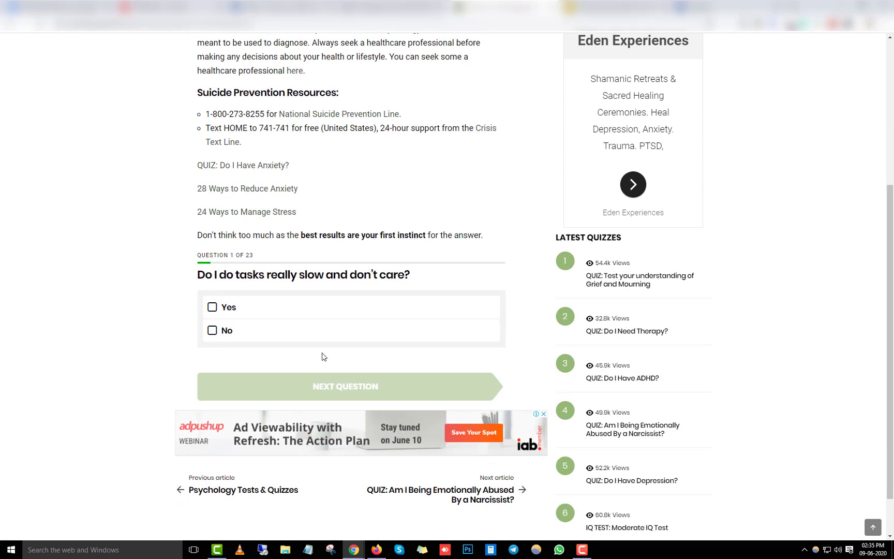
scroll(352, 337, "up", 5)
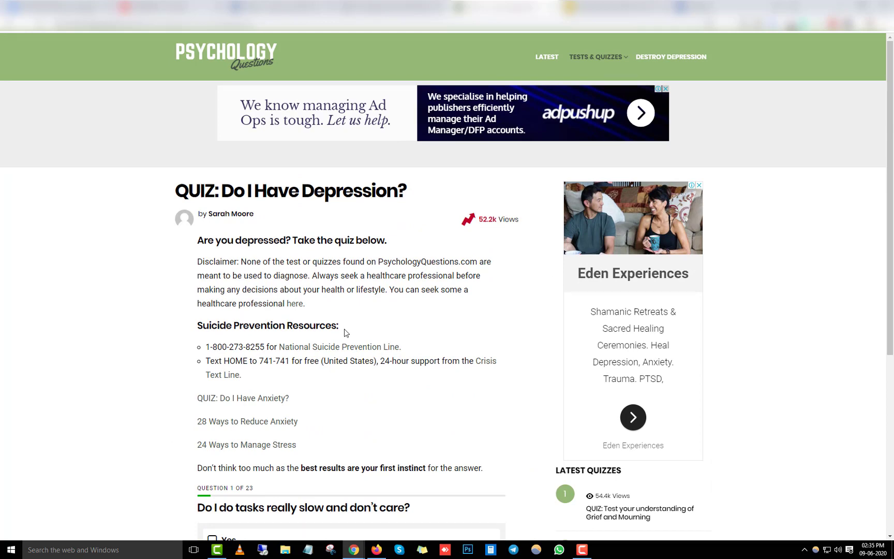
Answer "Yes" to the opening questions of "QUIZ: Do I Have Depression?" and advance to question 4, viewing the surrounding ads.
scroll(344, 328, "down", 2)
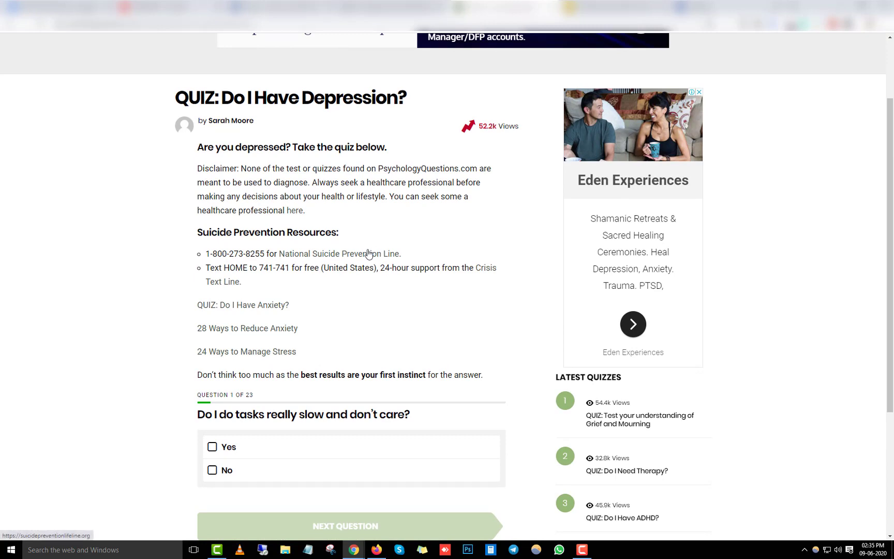
scroll(365, 253, "down", 3)
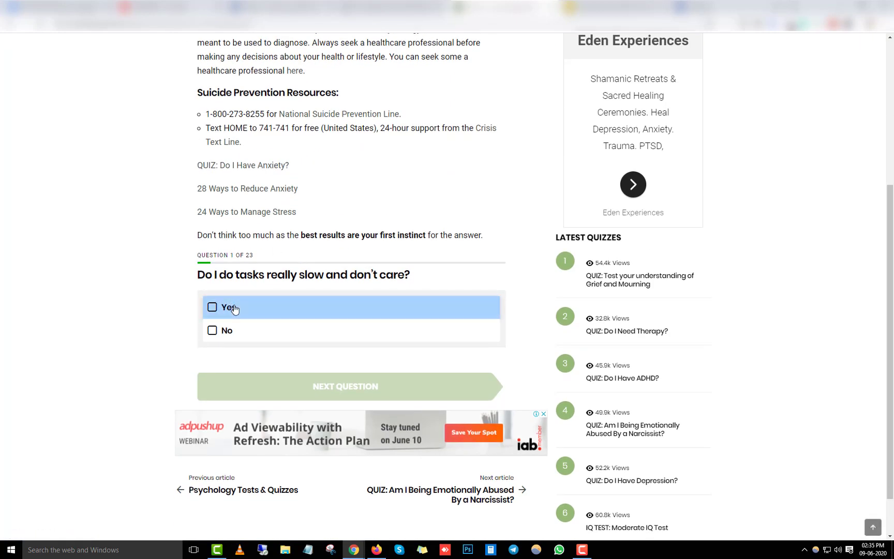
scroll(259, 200, "up", 3)
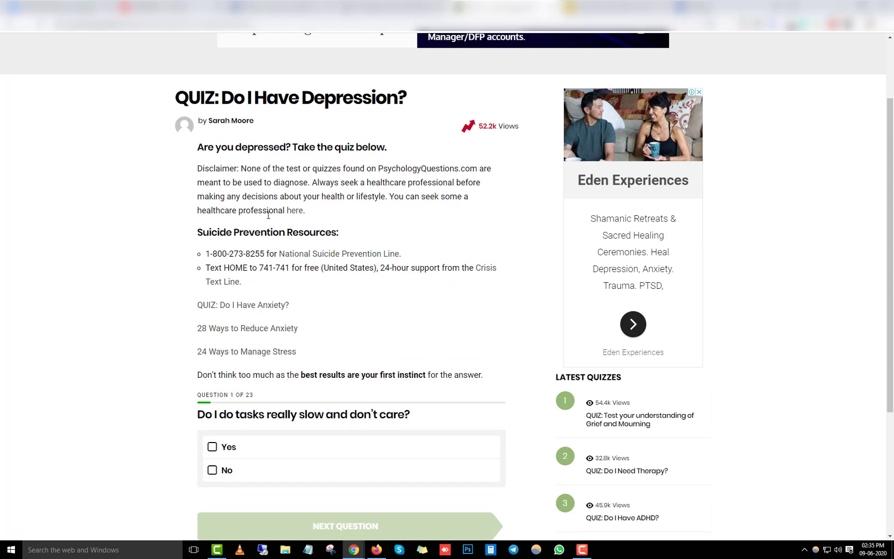
scroll(244, 220, "down", 1)
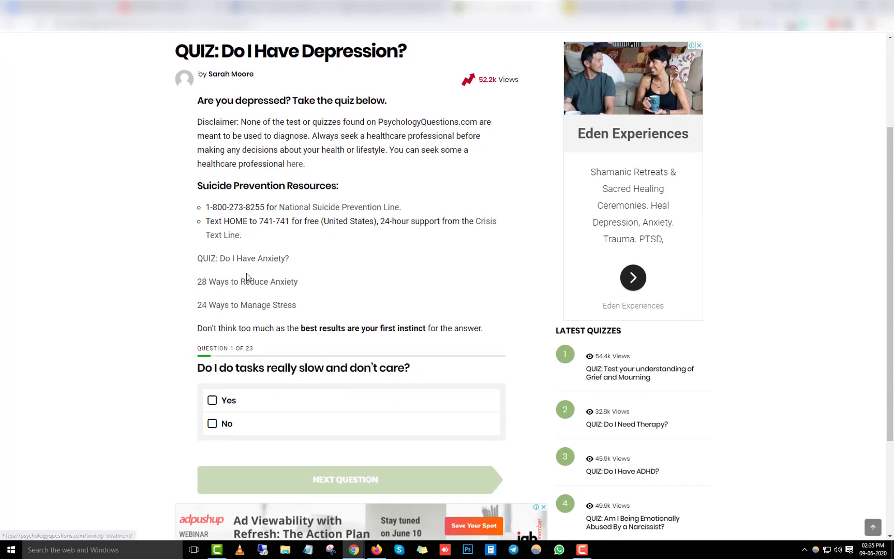
scroll(201, 293, "down", 2)
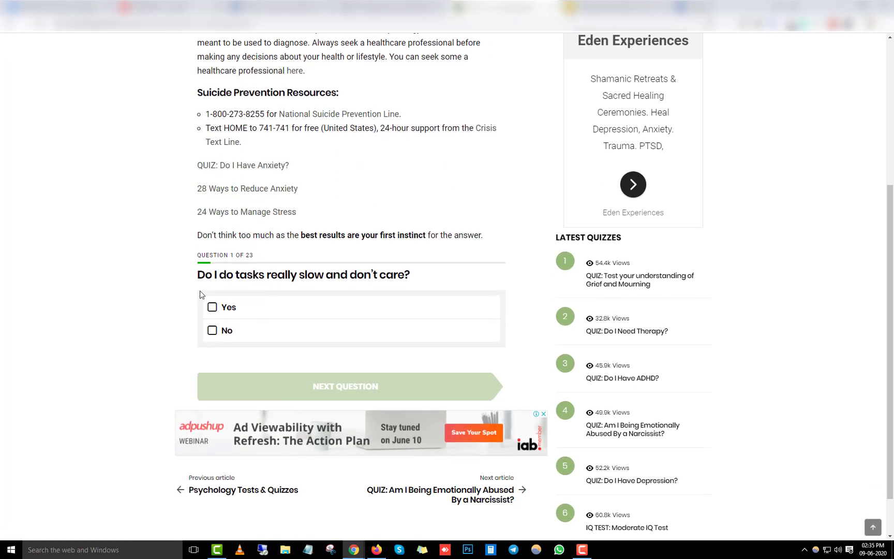
left_click(249, 314)
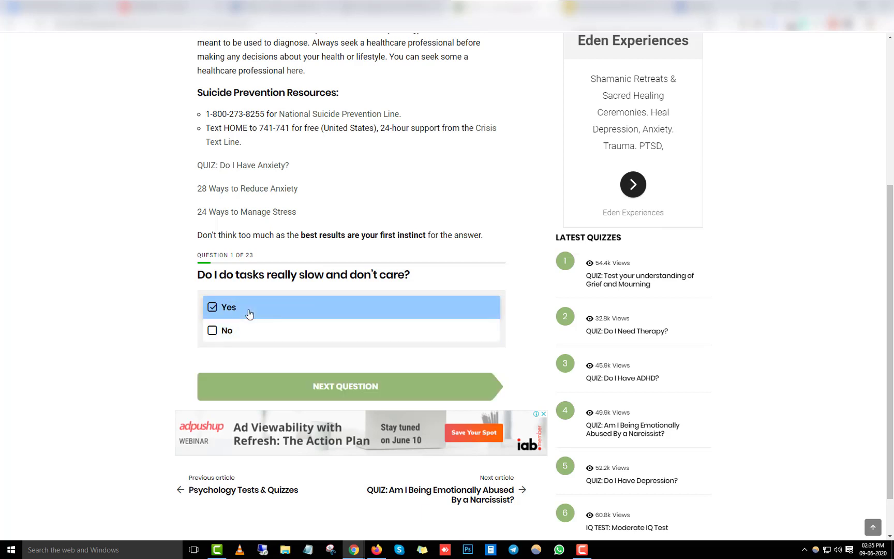
left_click(339, 391)
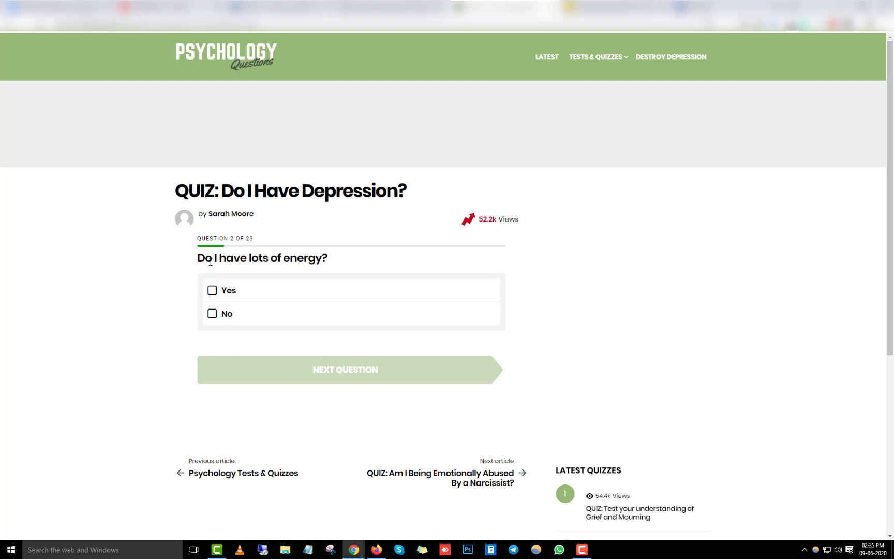
left_click(262, 299)
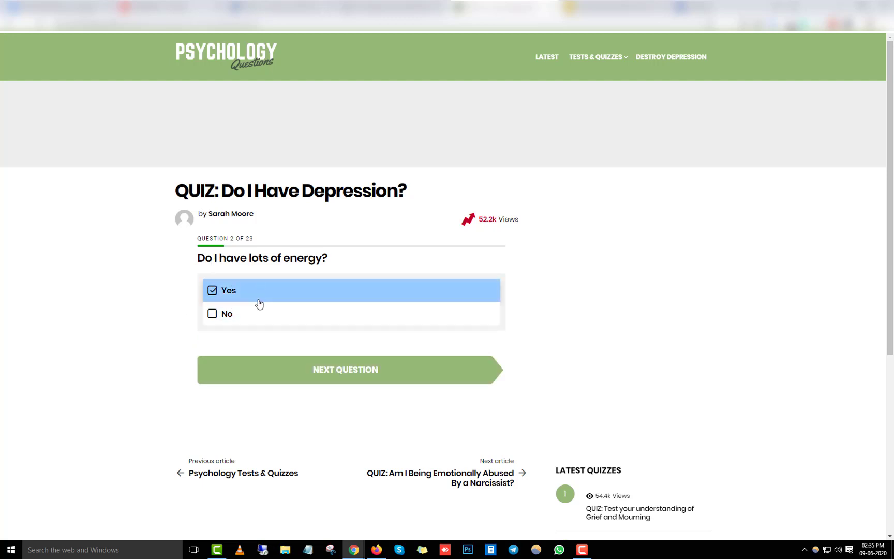
left_click(337, 370)
left_click(332, 370)
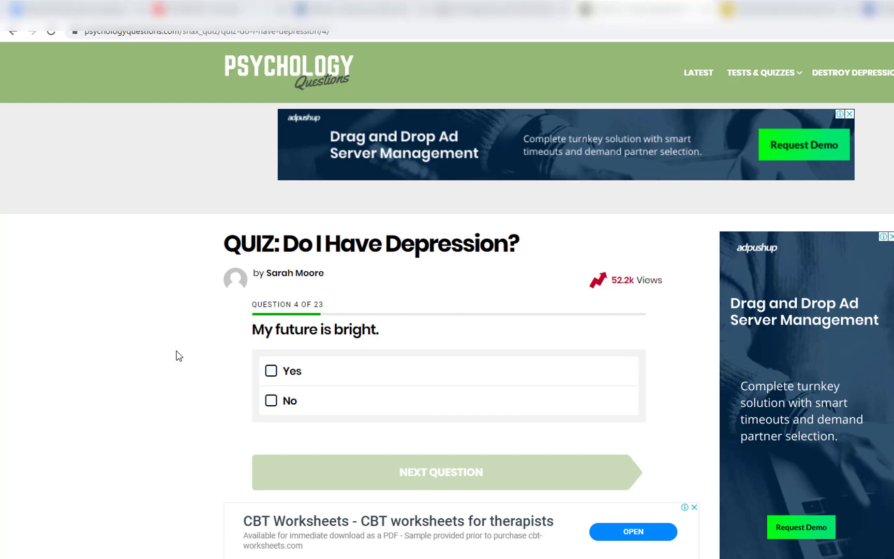
Copy the web address of the quiz's question 4 page.
left_click(184, 31)
right_click(182, 31)
left_click(205, 74)
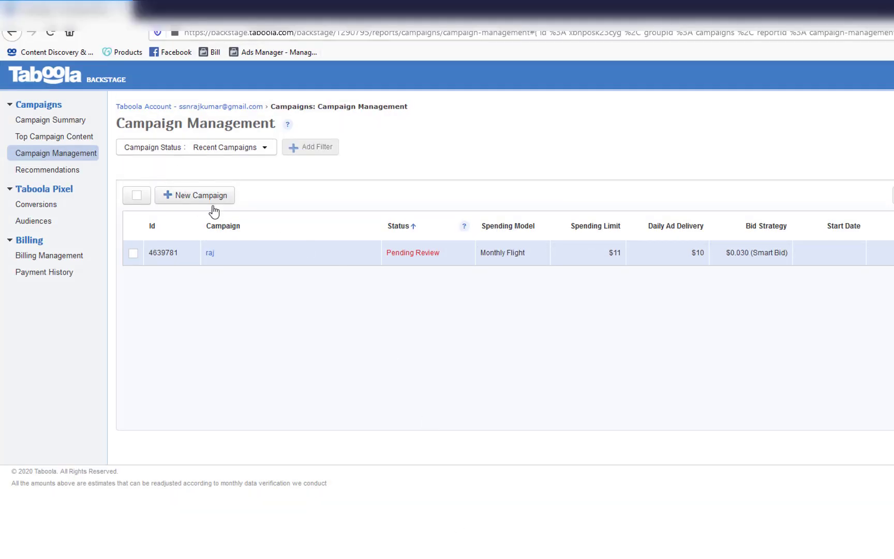
Switch to Taboola Backstage in Firefox and start a new campaign named "quiz" with branding text "Quiz" and the Web Engagement objective.
left_click(186, 202)
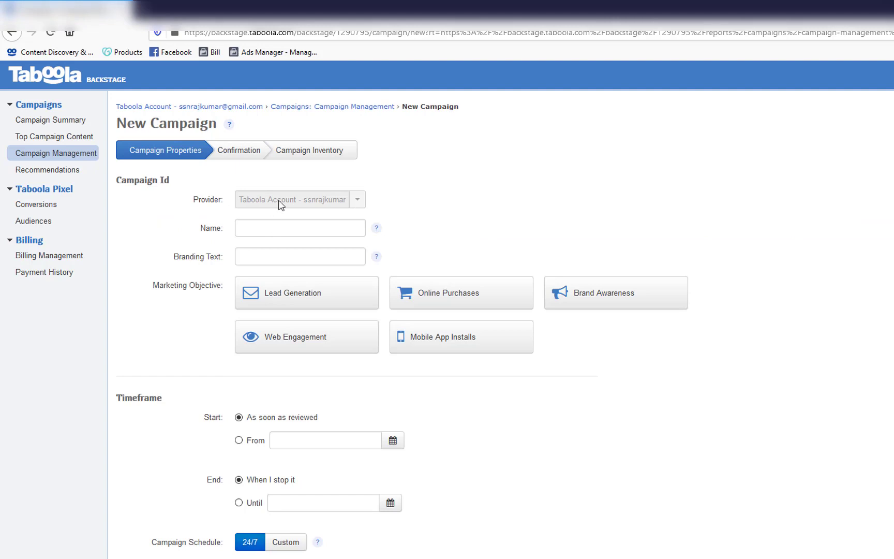
left_click(277, 232)
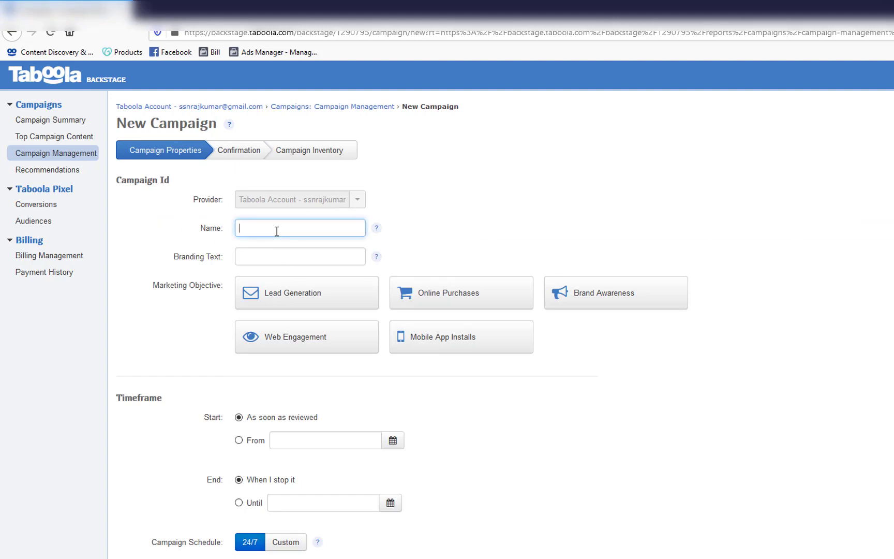
key("Tab")
left_click(274, 256)
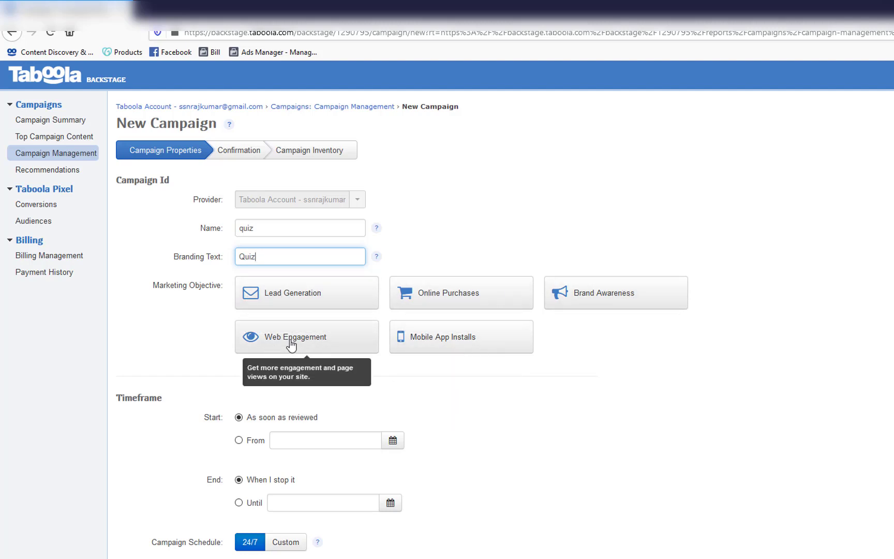
left_click(329, 340)
Target the campaign at the United States, United Kingdom, Australia and Canada.
scroll(329, 352, "down", 4)
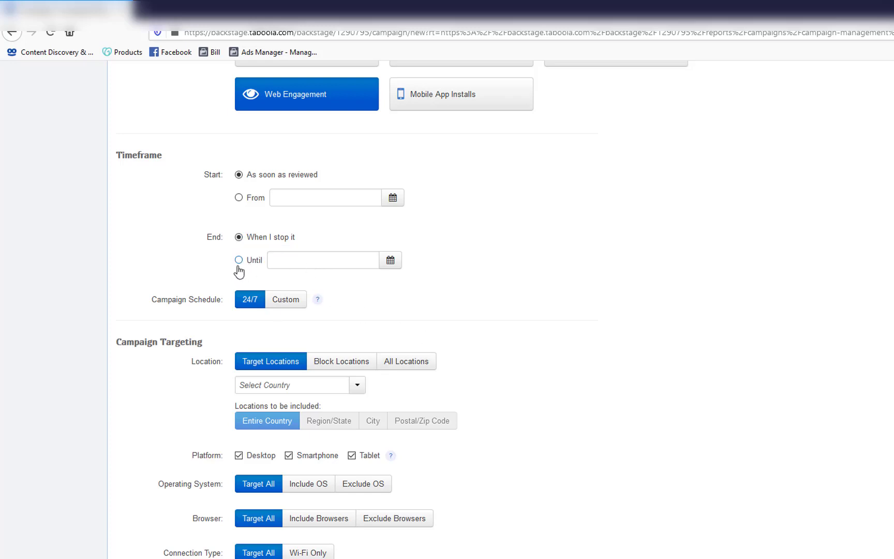
scroll(216, 308, "down", 1)
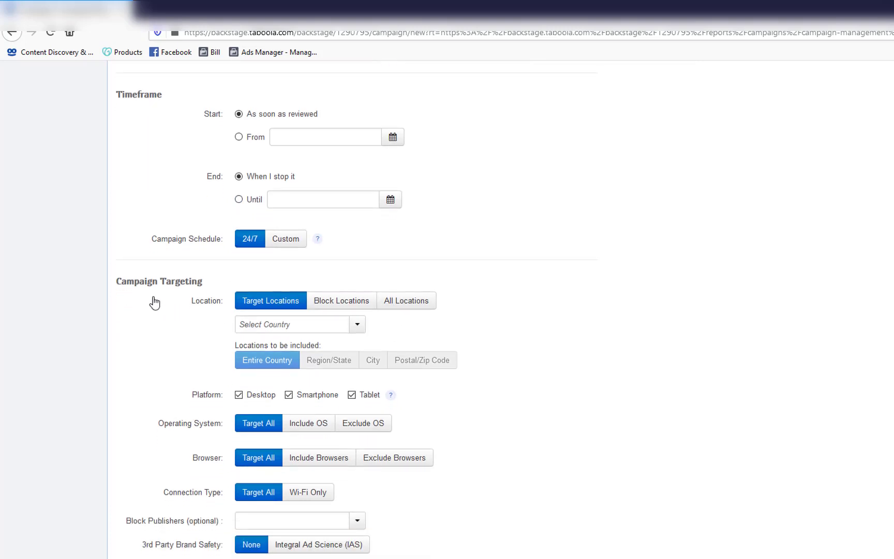
left_click(337, 327)
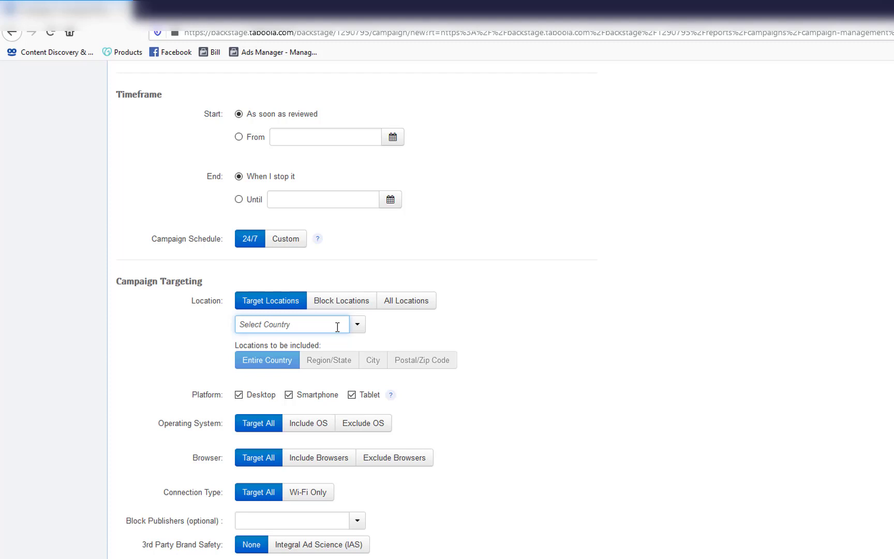
type("stateds")
left_click(291, 357)
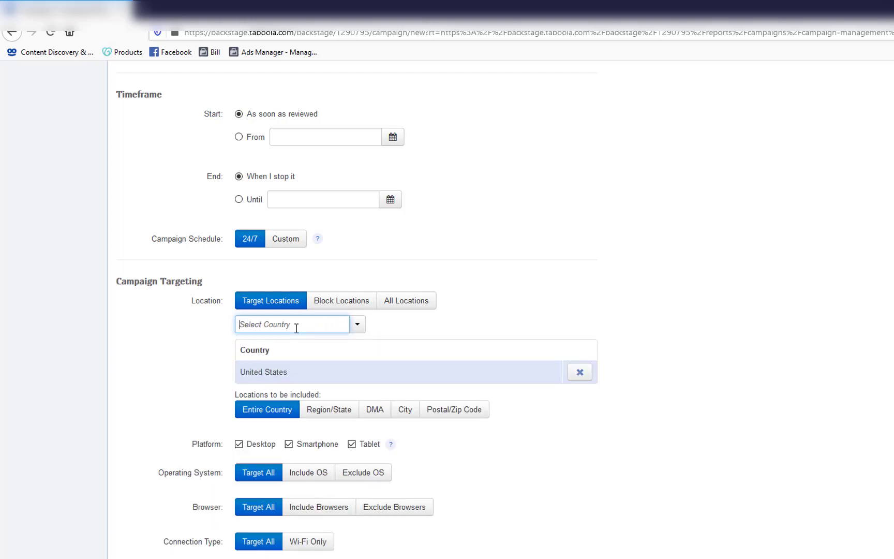
type("kingdom")
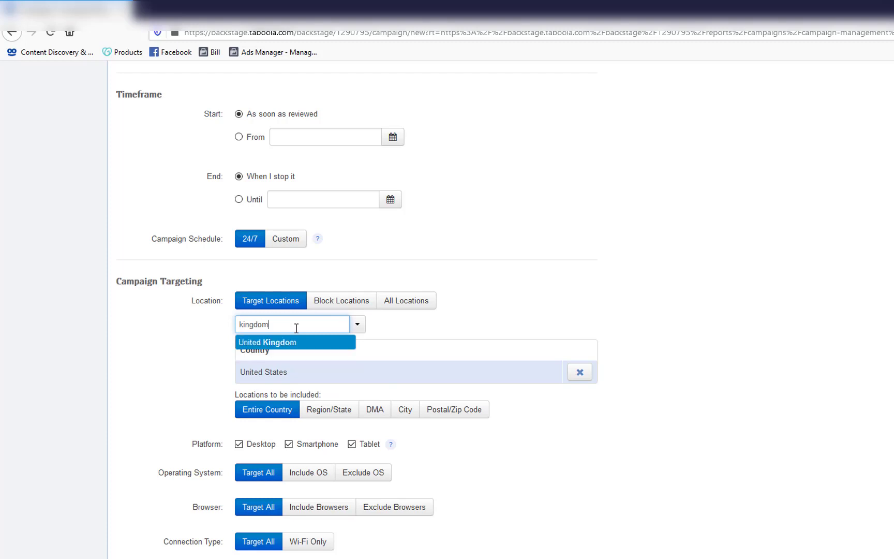
left_click(302, 341)
type("austra")
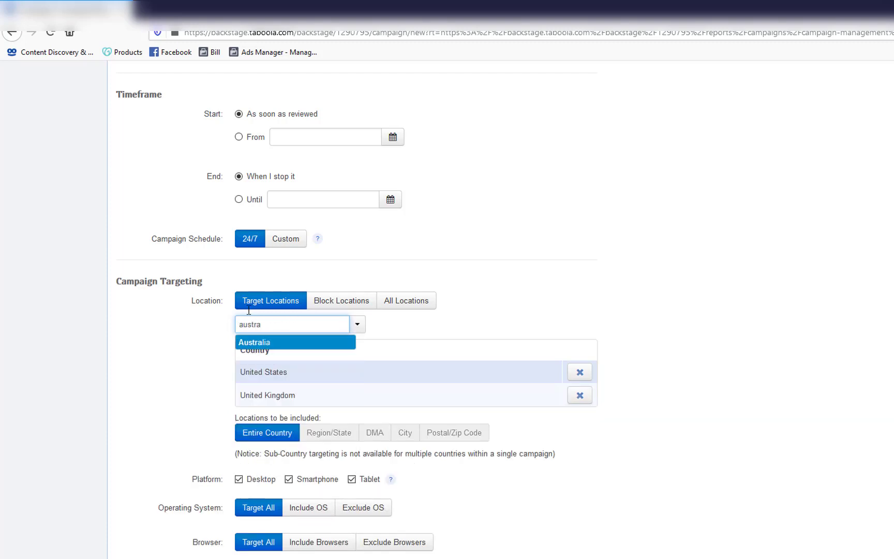
left_click(258, 344)
scroll(547, 446, "down", 1)
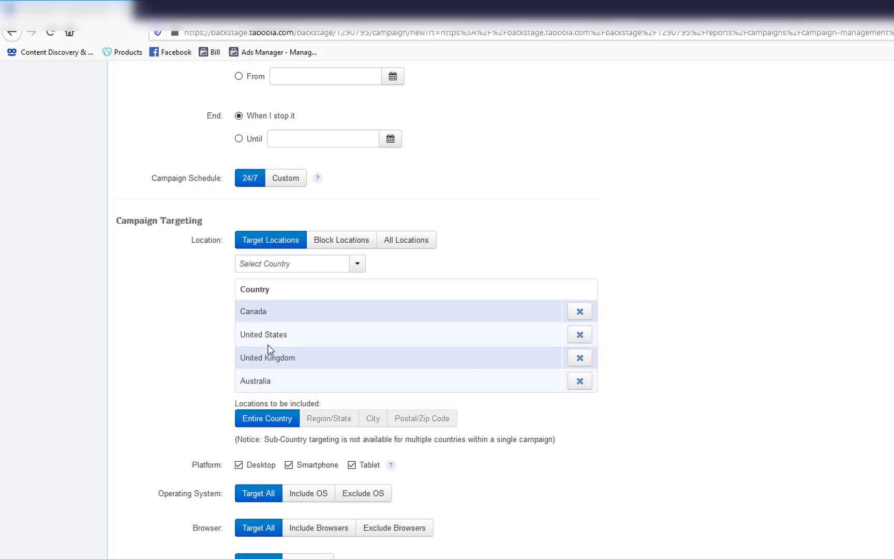
Set the campaign's Marketplace Audiences to None.
scroll(282, 416, "down", 2)
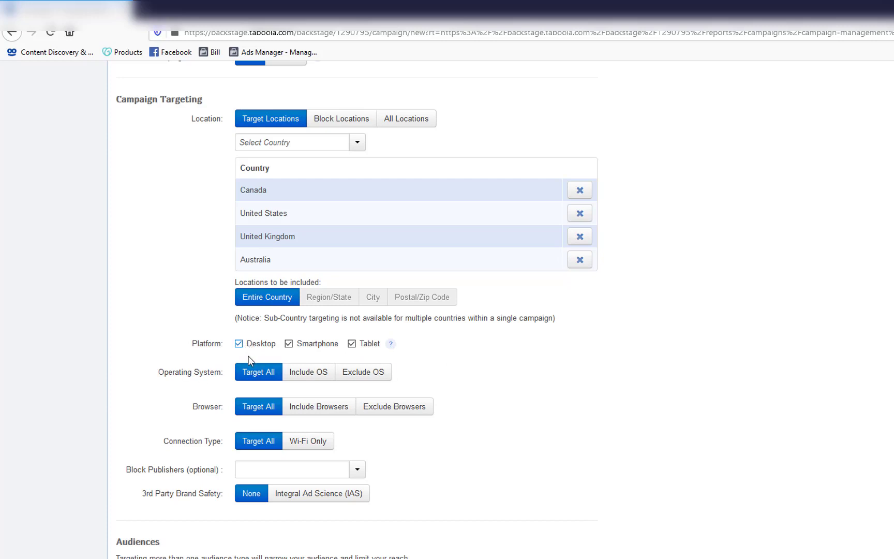
scroll(249, 470, "down", 5)
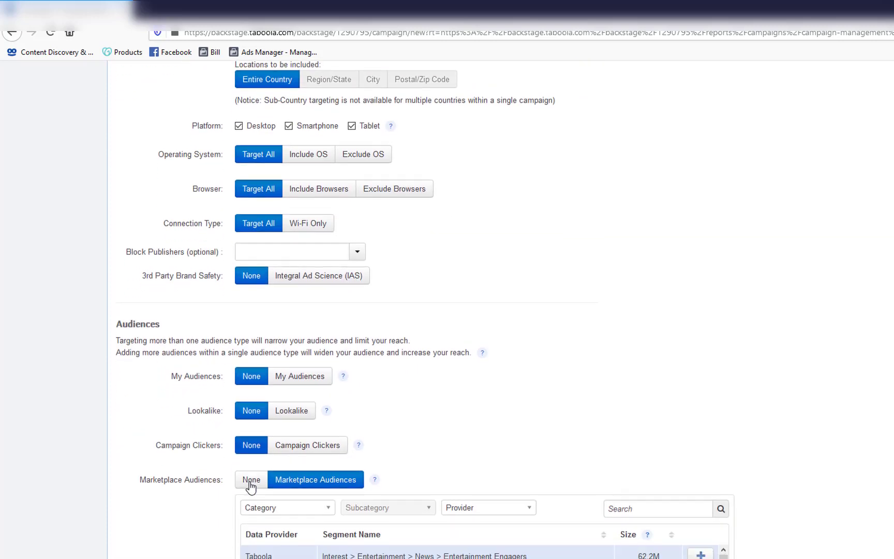
scroll(267, 371, "down", 3)
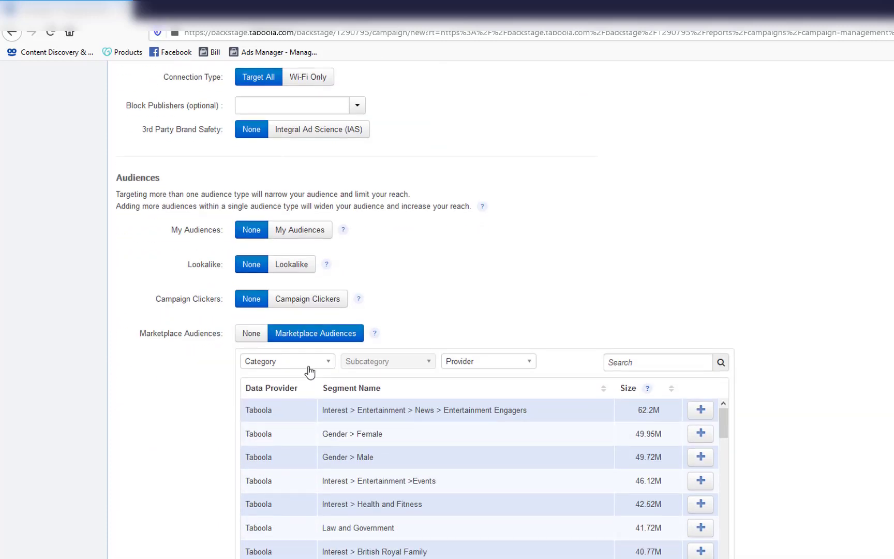
left_click(256, 334)
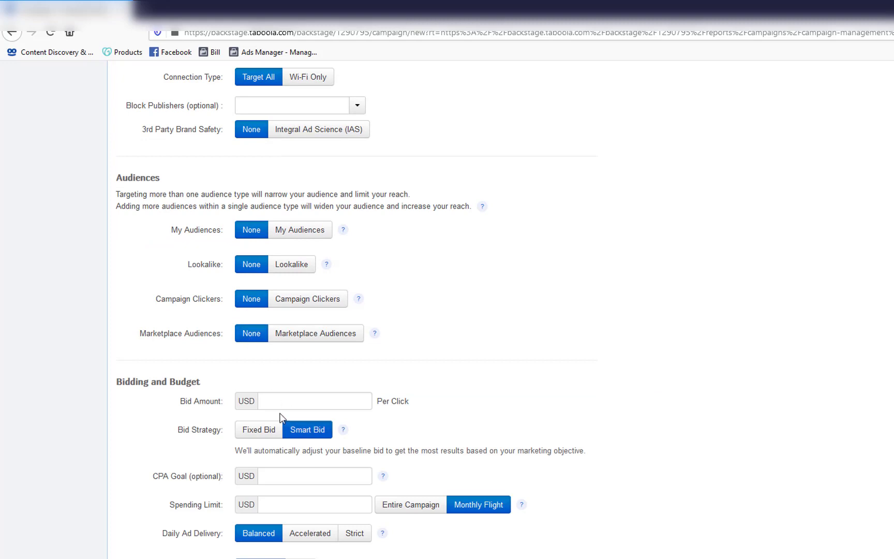
Set the bid amount to 0.03 USD per click and approve the low bid.
scroll(246, 401, "down", 1)
scroll(245, 401, "down", 1)
left_click(290, 334)
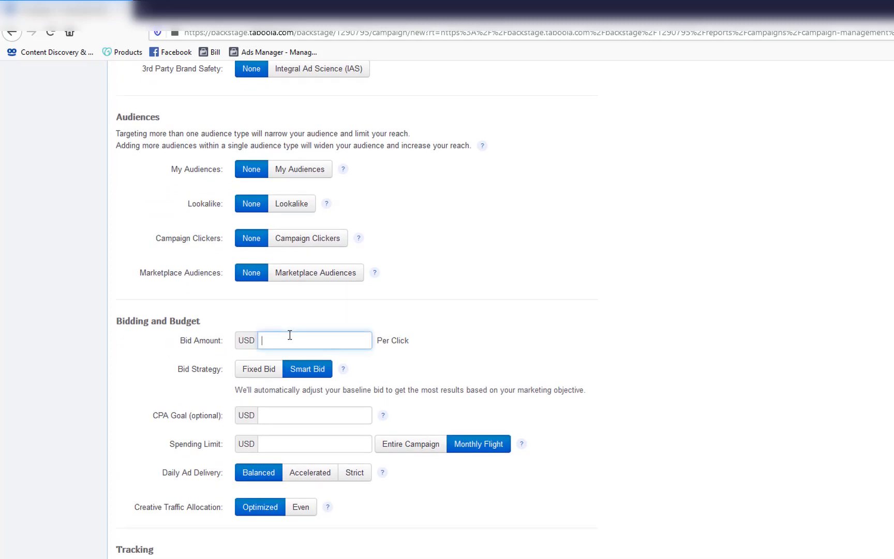
type("0.")
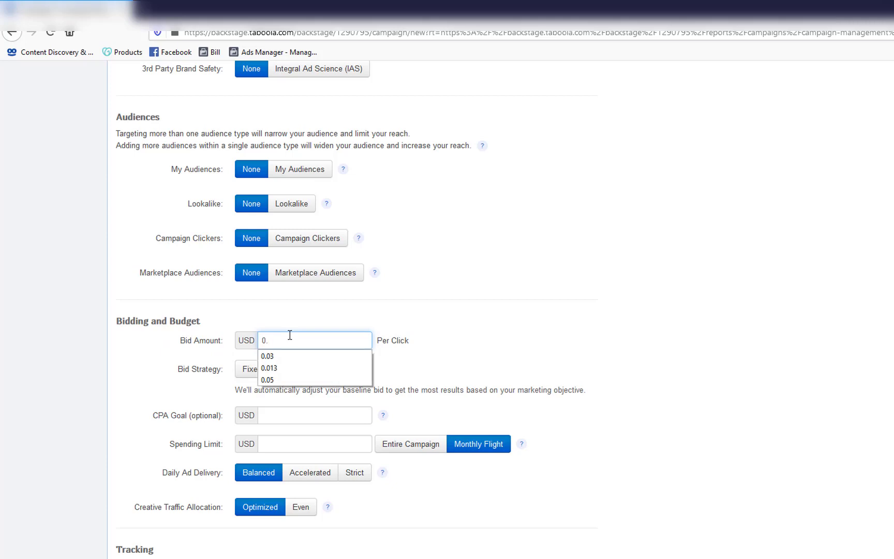
type("03")
left_click(417, 311)
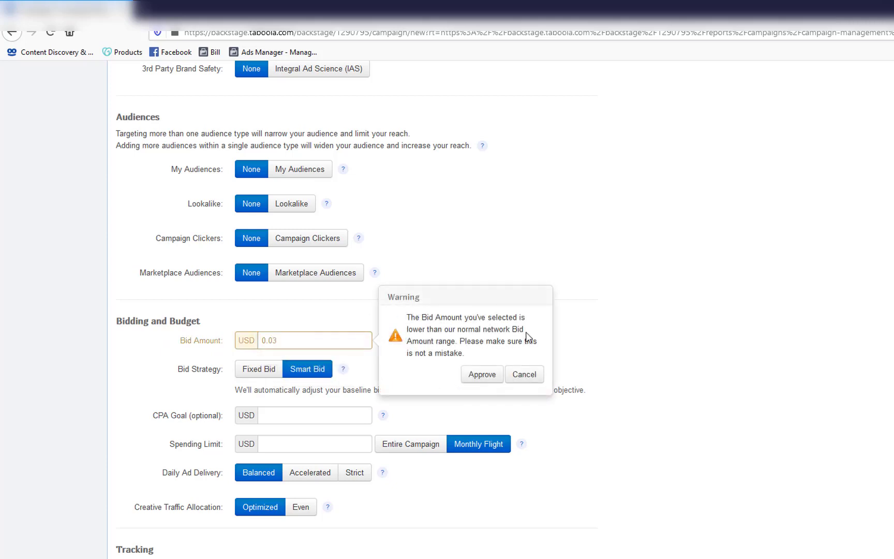
left_click(488, 374)
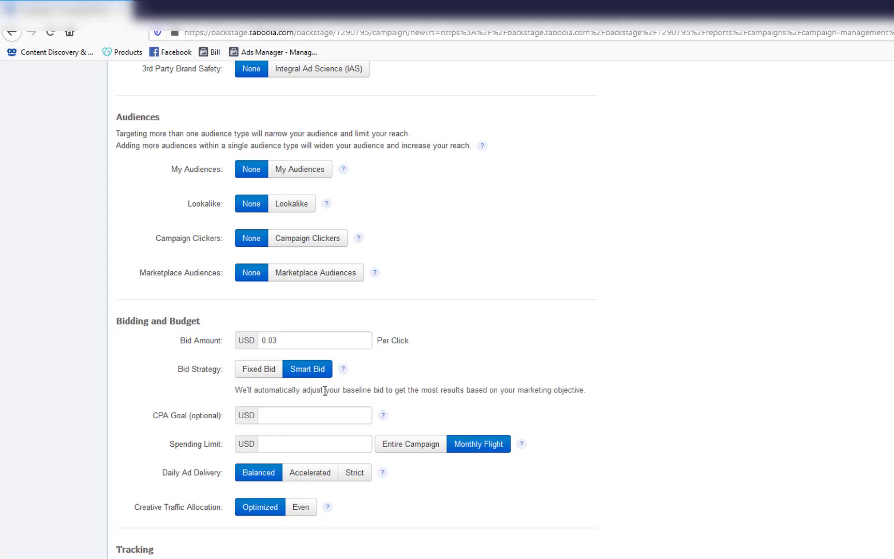
Set the monthly spending limit to 15 USD and the daily ad delivery to Strict with a daily cap of 5 USD.
scroll(325, 391, "down", 2)
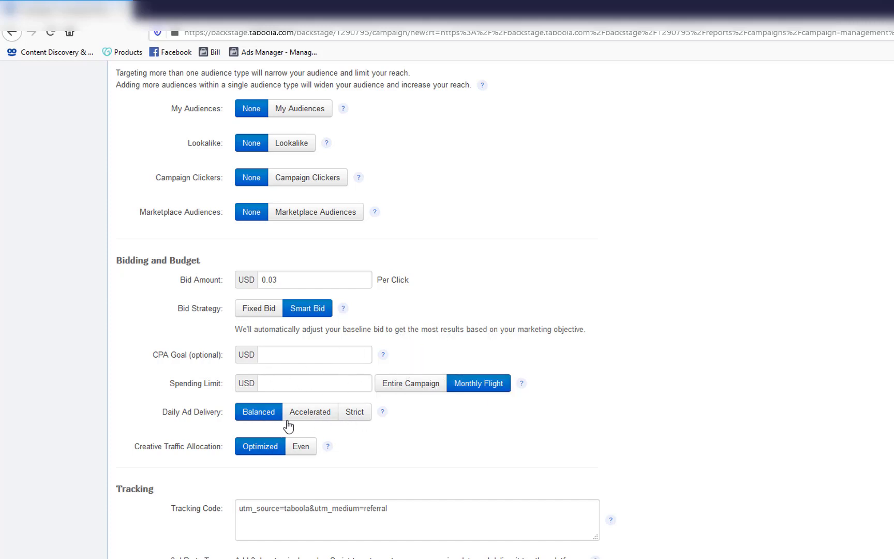
scroll(223, 417, "down", 2)
left_click_drag(182, 358, 217, 356)
left_click(203, 372)
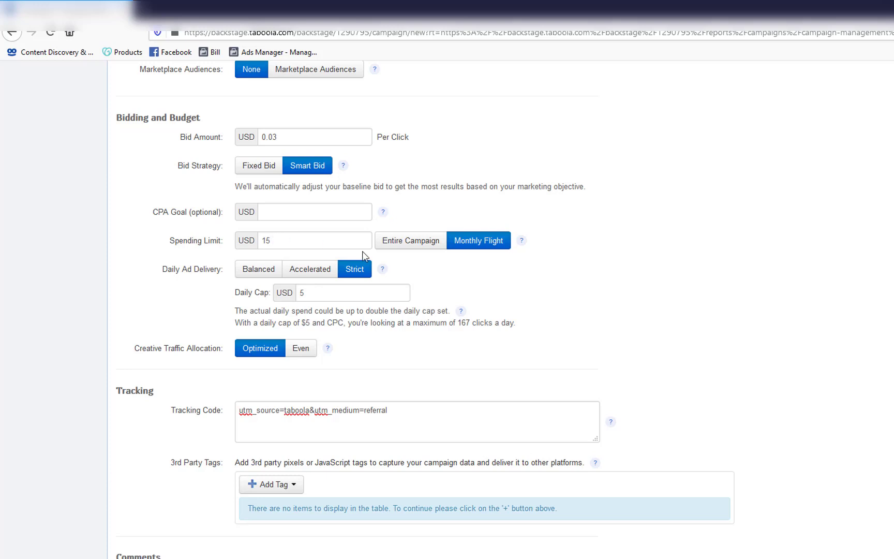
left_click(307, 271)
left_click(353, 271)
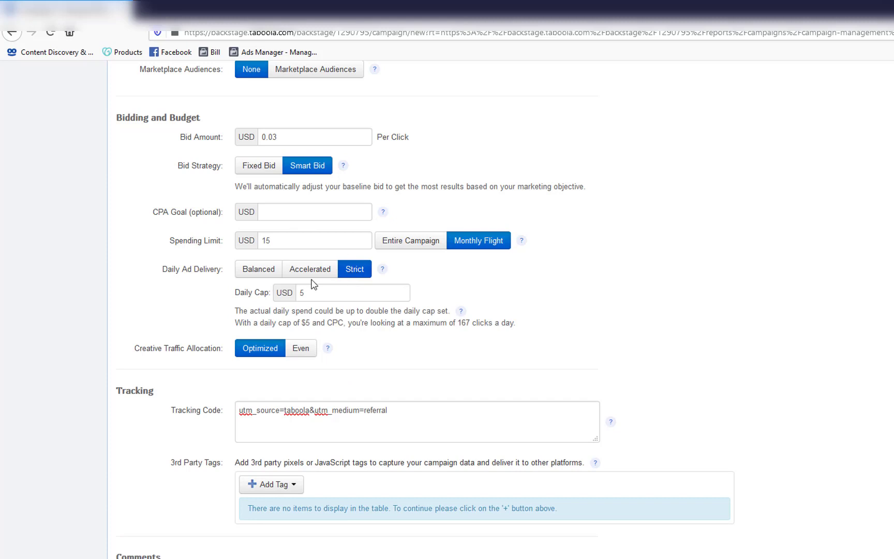
left_click_drag(234, 293, 273, 292)
left_click(323, 292)
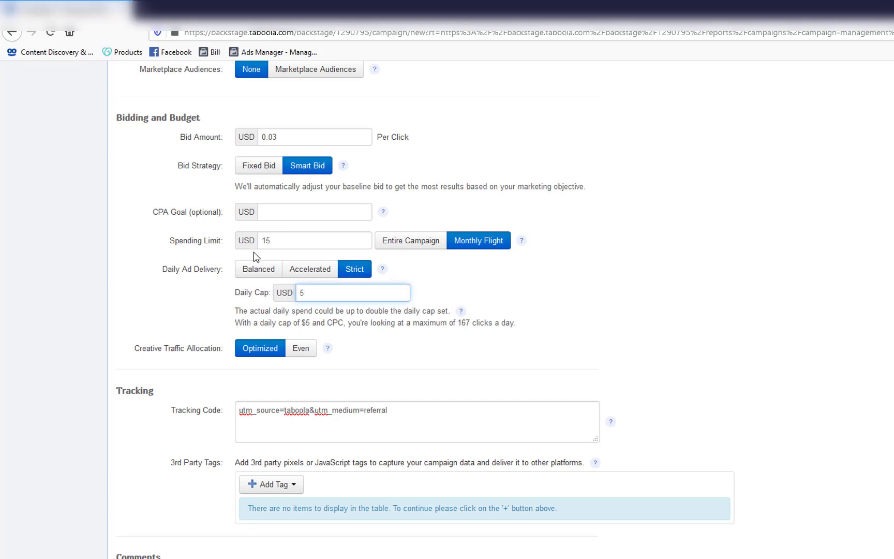
Review the campaign's creative traffic allocation, tracking code and comments settings.
scroll(343, 294, "down", 2)
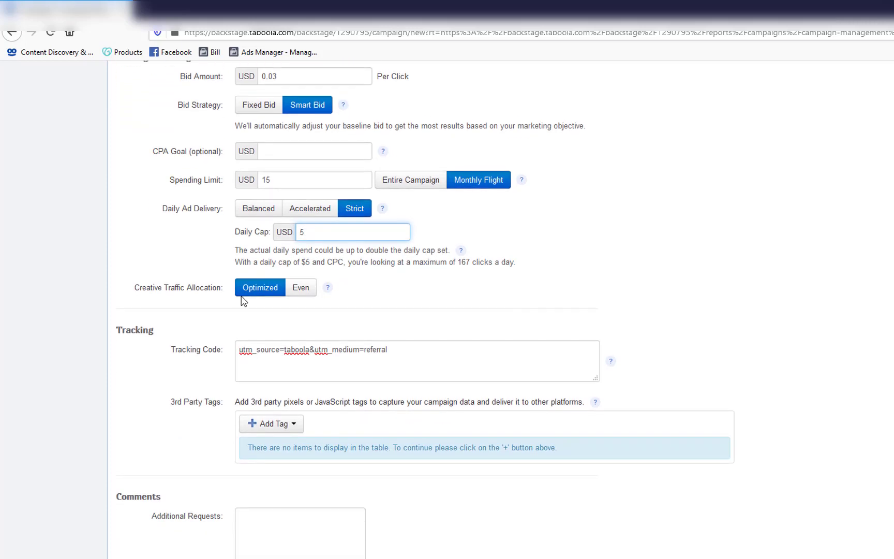
double_click(402, 352)
left_click(368, 525)
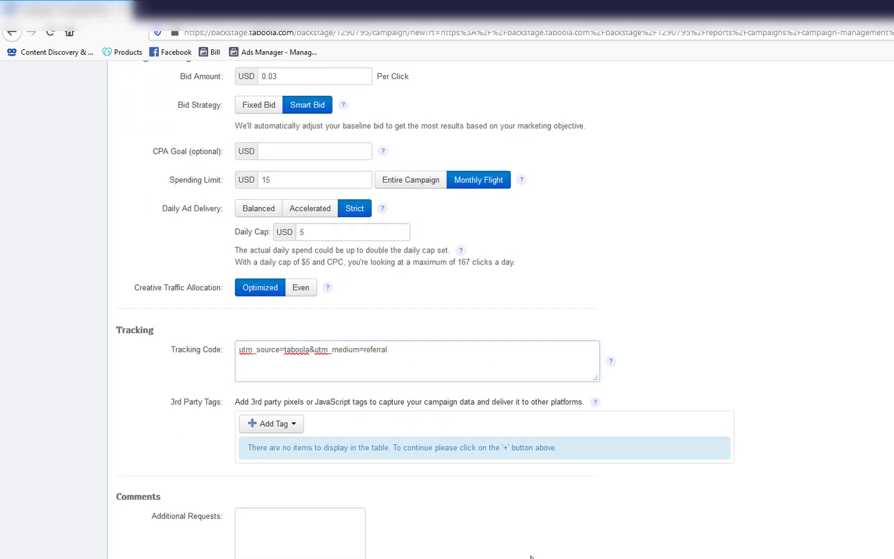
scroll(447, 310, "up", 10)
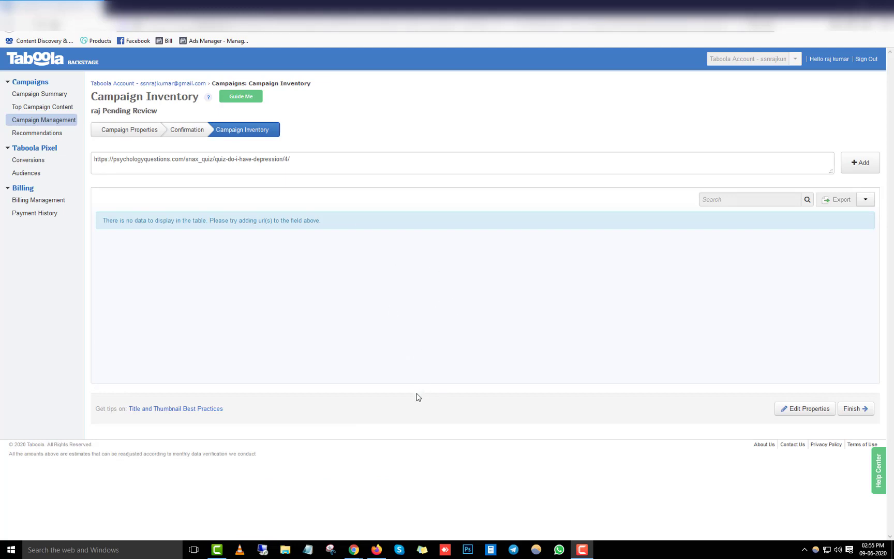
Copy the web address of the "QUIZ: Do I Have Depression?" page in Chrome and return to the Taboola Campaign Inventory page in Firefox.
left_click(376, 549)
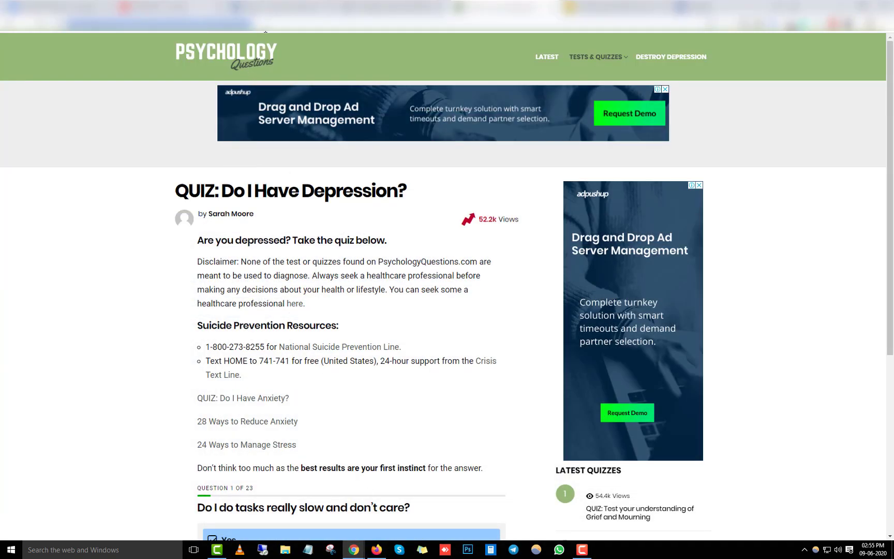
right_click(264, 26)
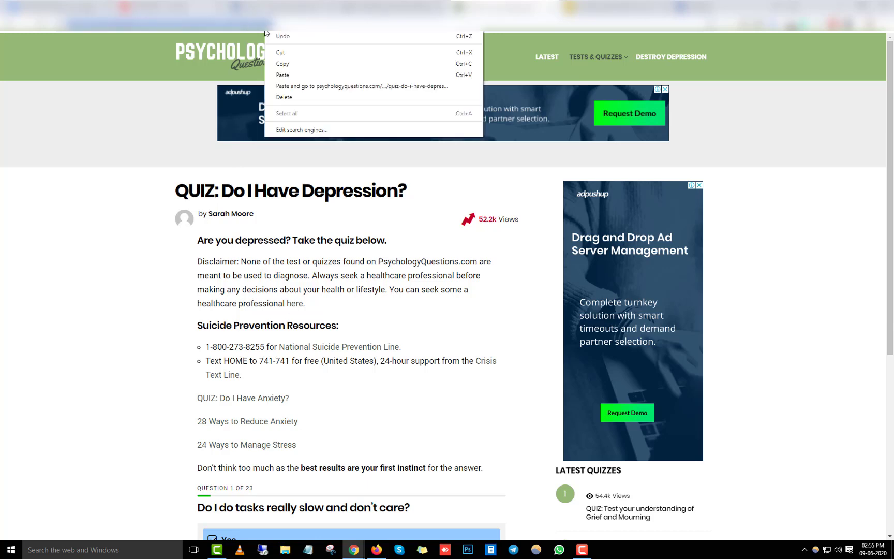
left_click(282, 57)
left_click(377, 550)
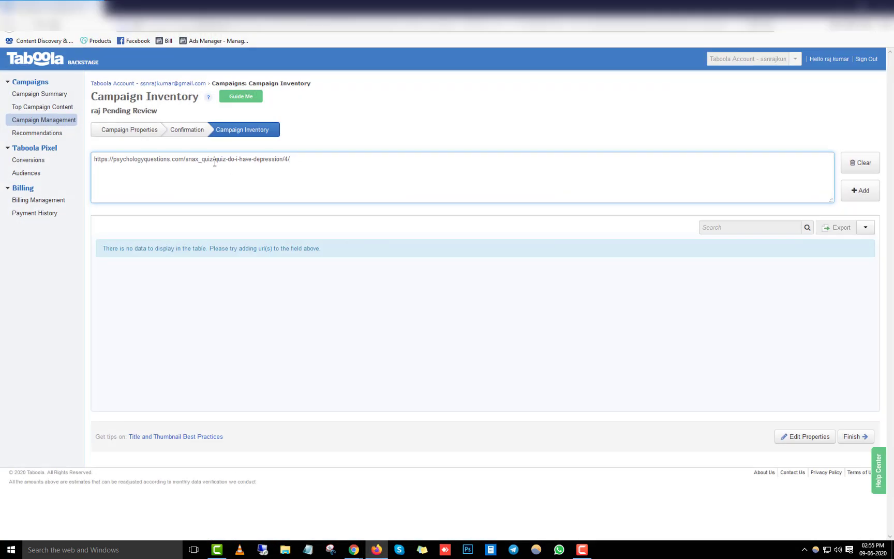
key("ctrl+a")
key("ctrl+v")
key("ctrl+v")
key("Return")
key("ctrl+v")
key("ctrl+v")
key("Return")
key("ctrl+v")
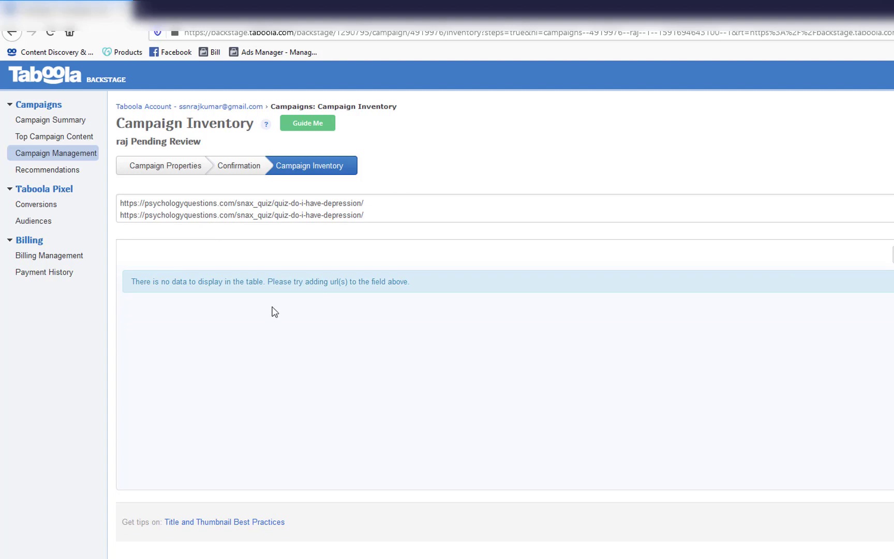
key("F5")
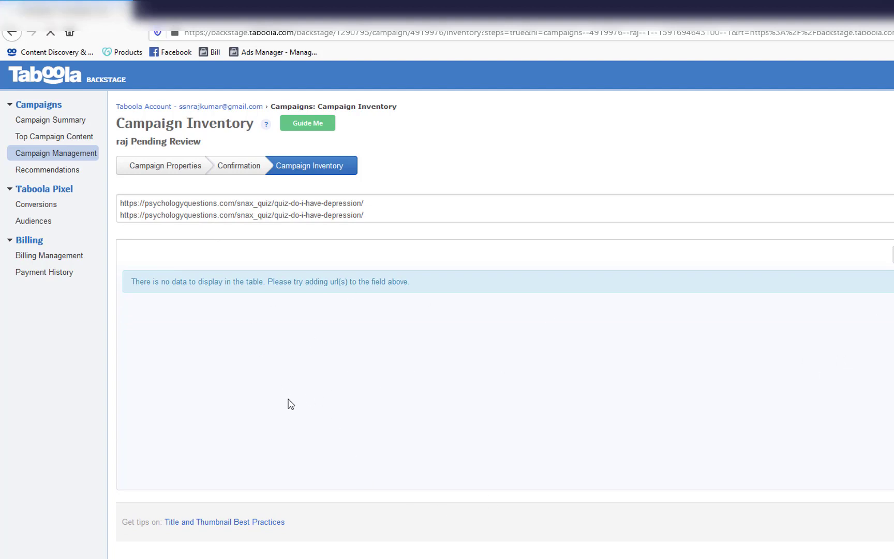
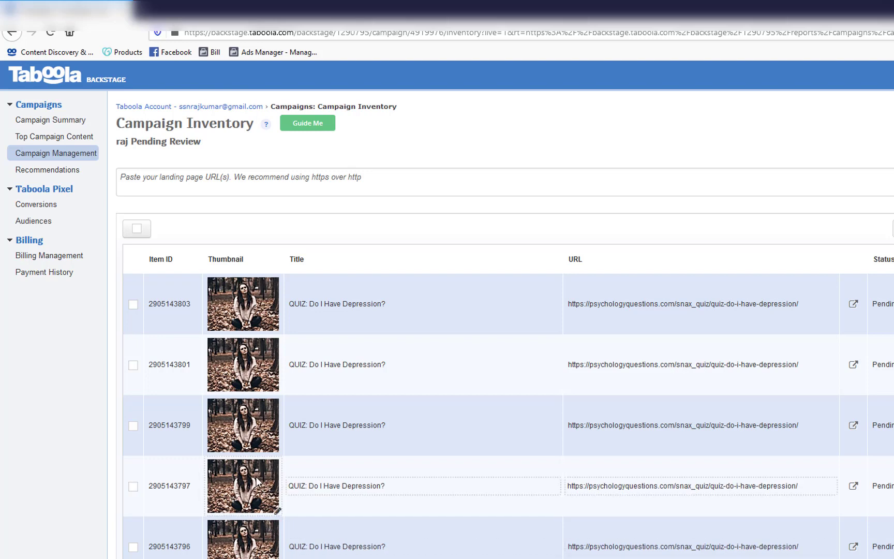
Open the Image Library for the fourth item's thumbnail and remove the keywords Men's Health, 2006 Albums and Health And Fitness.
left_click(277, 513)
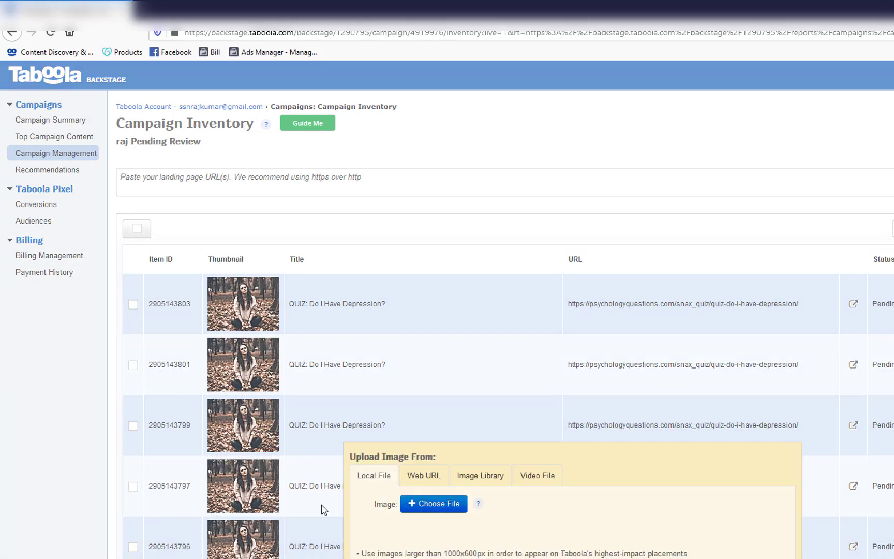
left_click(480, 477)
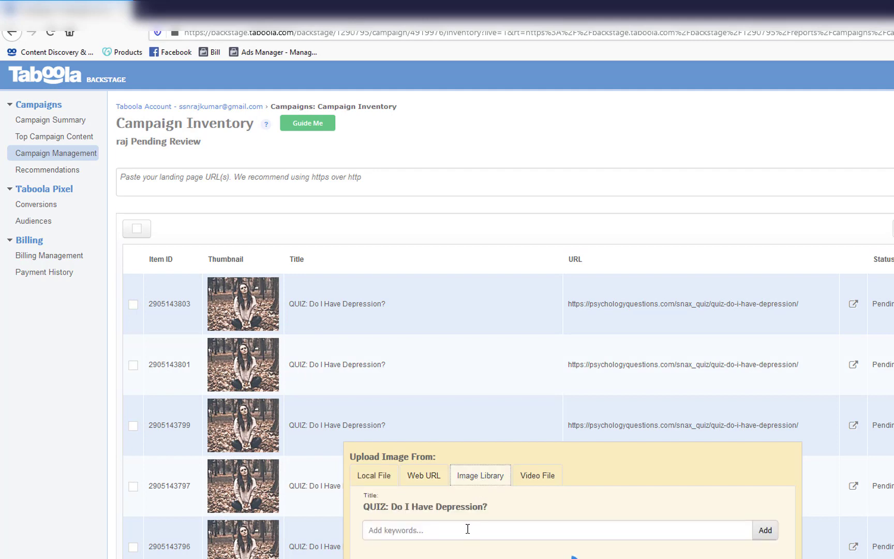
left_click(467, 528)
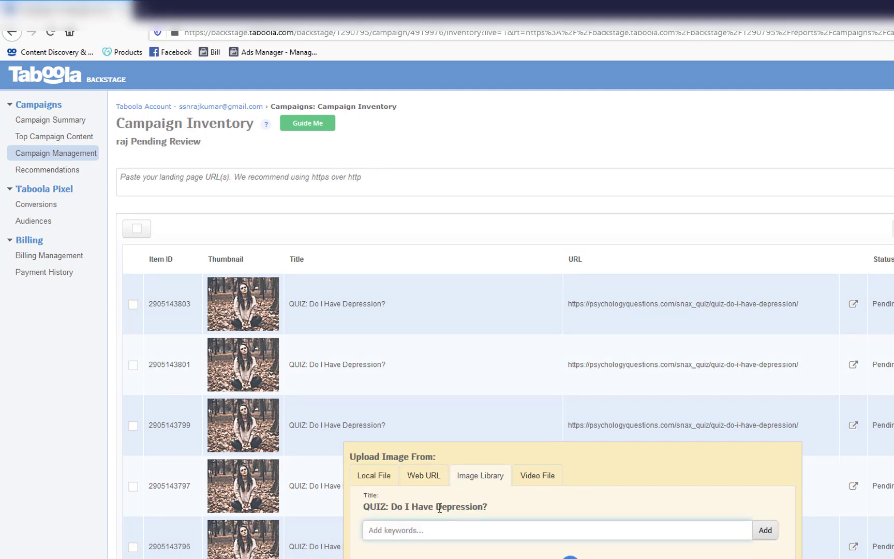
scroll(492, 507, "down", 2)
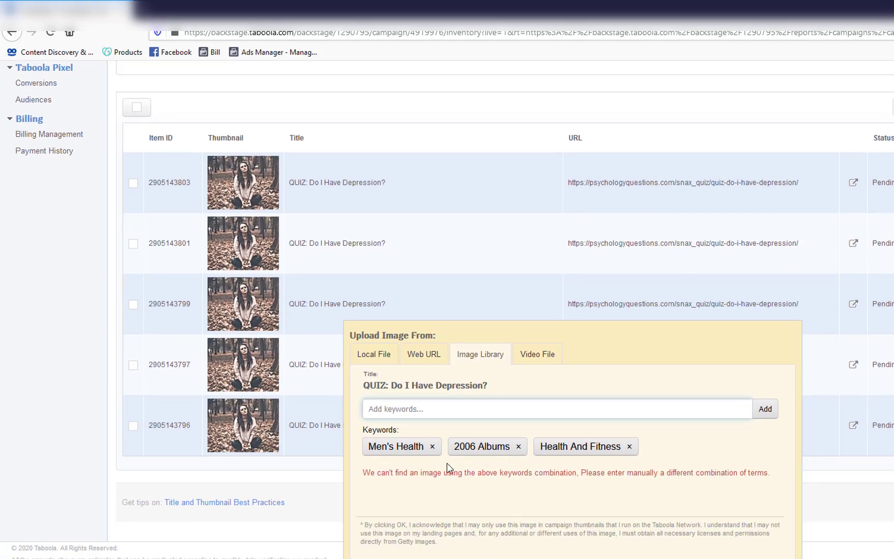
left_click(431, 447)
left_click(433, 447)
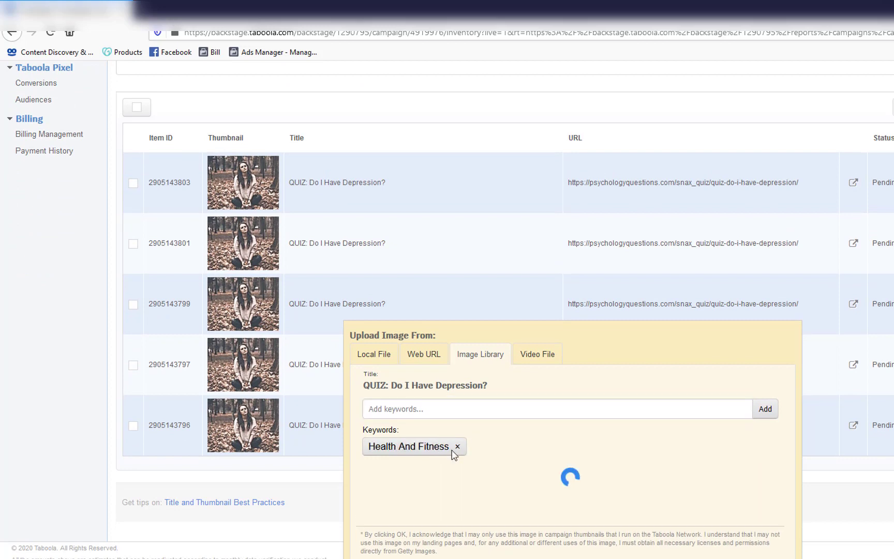
left_click(454, 447)
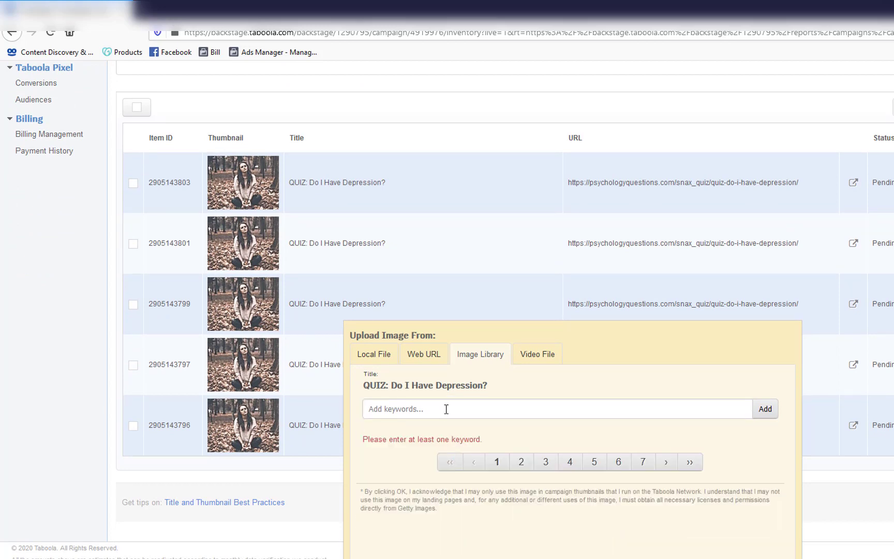
Search the Image Library for "depression" and use the black-and-white photo of a person sitting beside a bed as the fourth item's thumbnail.
left_click(440, 414)
type("de")
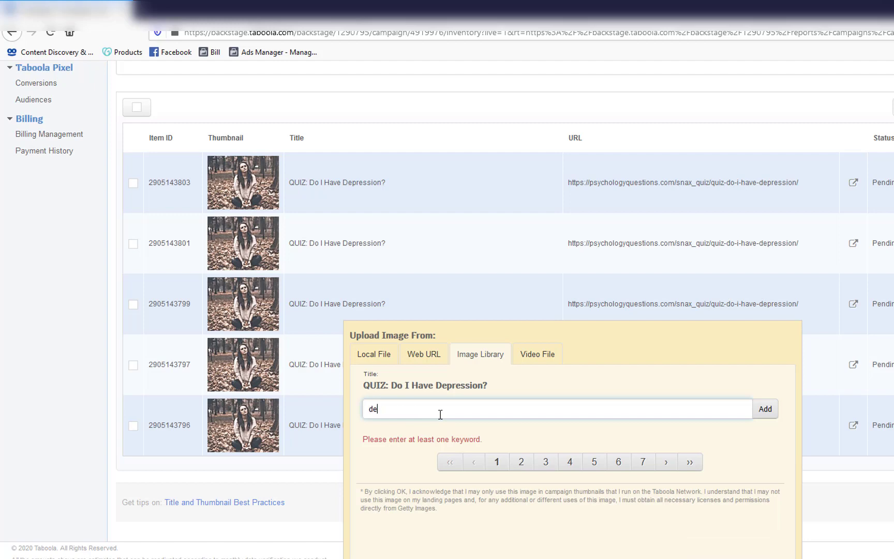
type("pression")
key("Return")
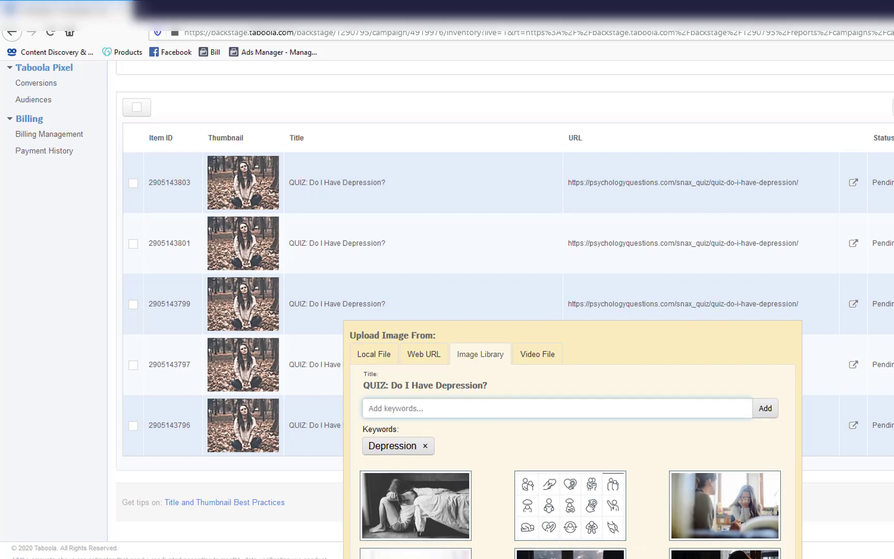
scroll(548, 548, "down", 2)
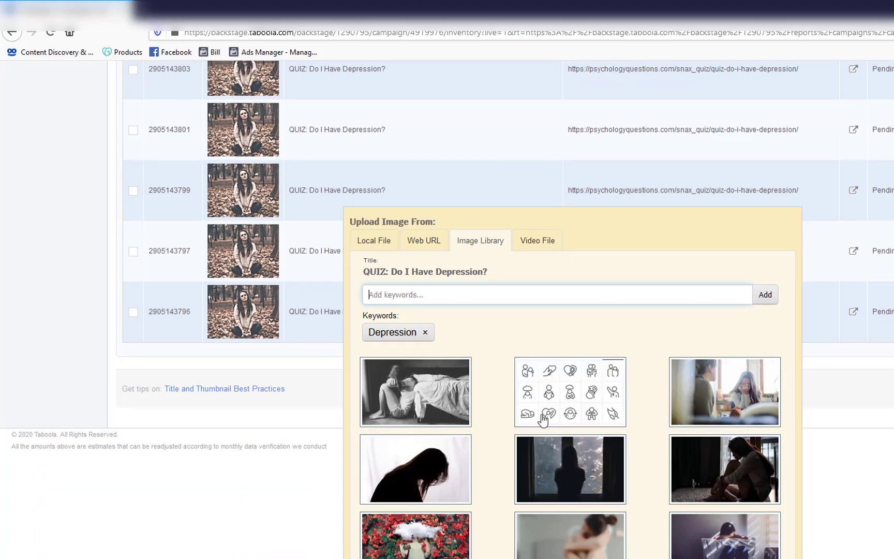
left_click(413, 393)
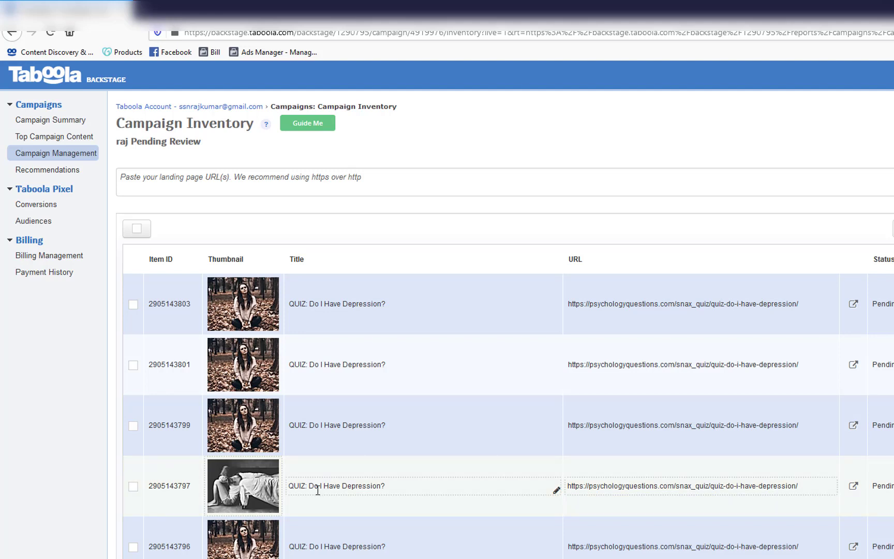
left_click_drag(309, 424, 381, 427)
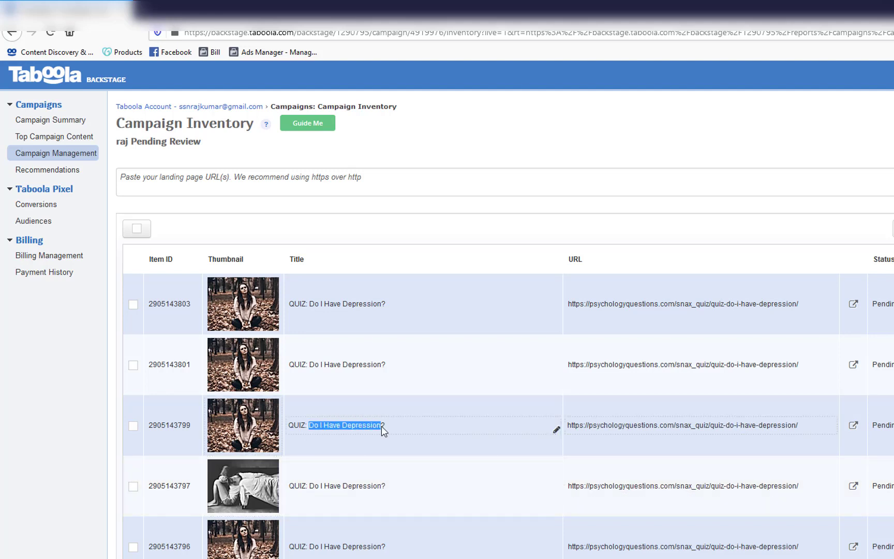
key("Escape")
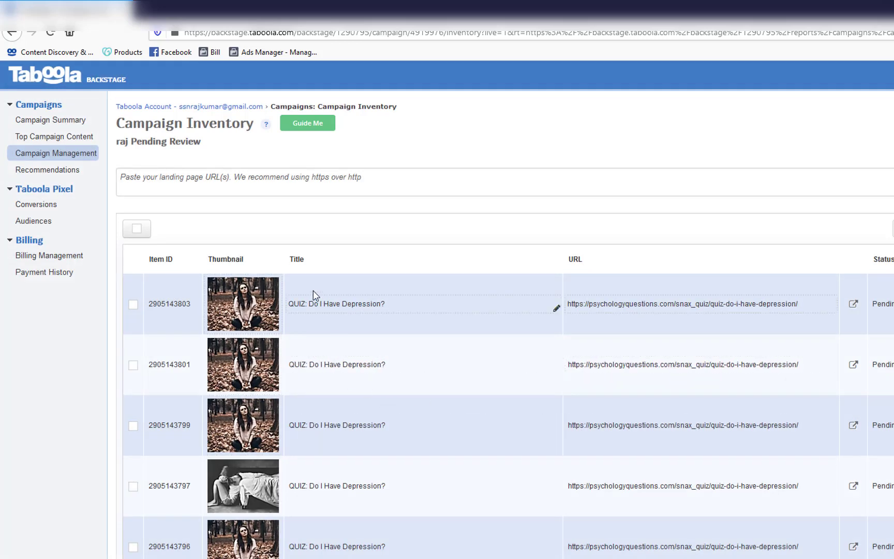